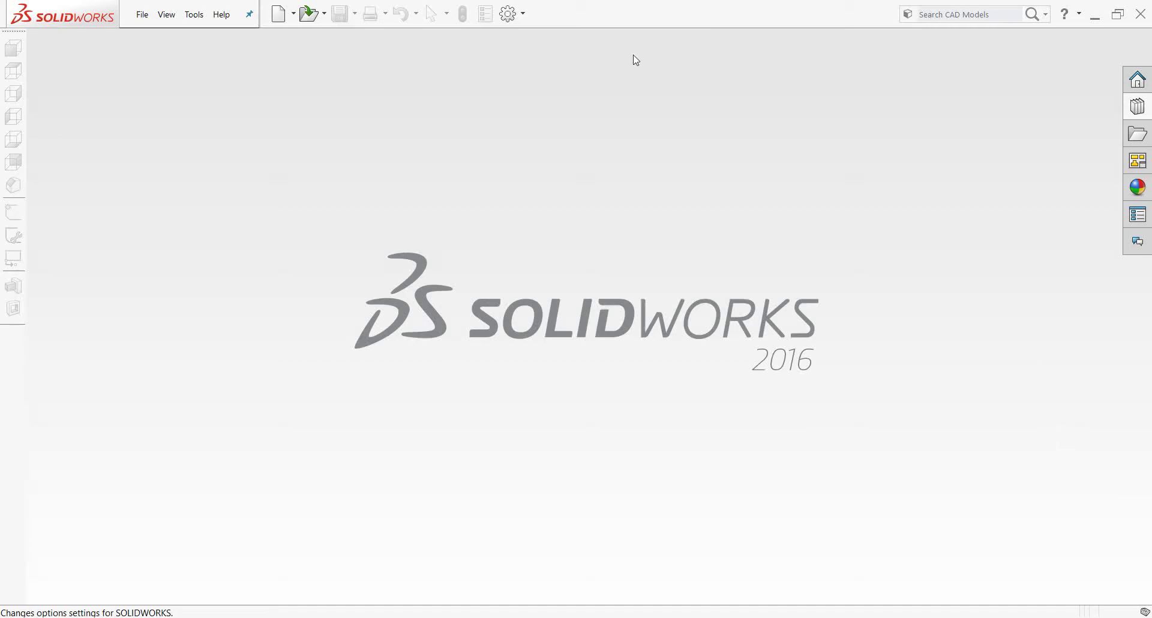
Create a new Assem1 document from the Assembly template via File > New
click(142, 14)
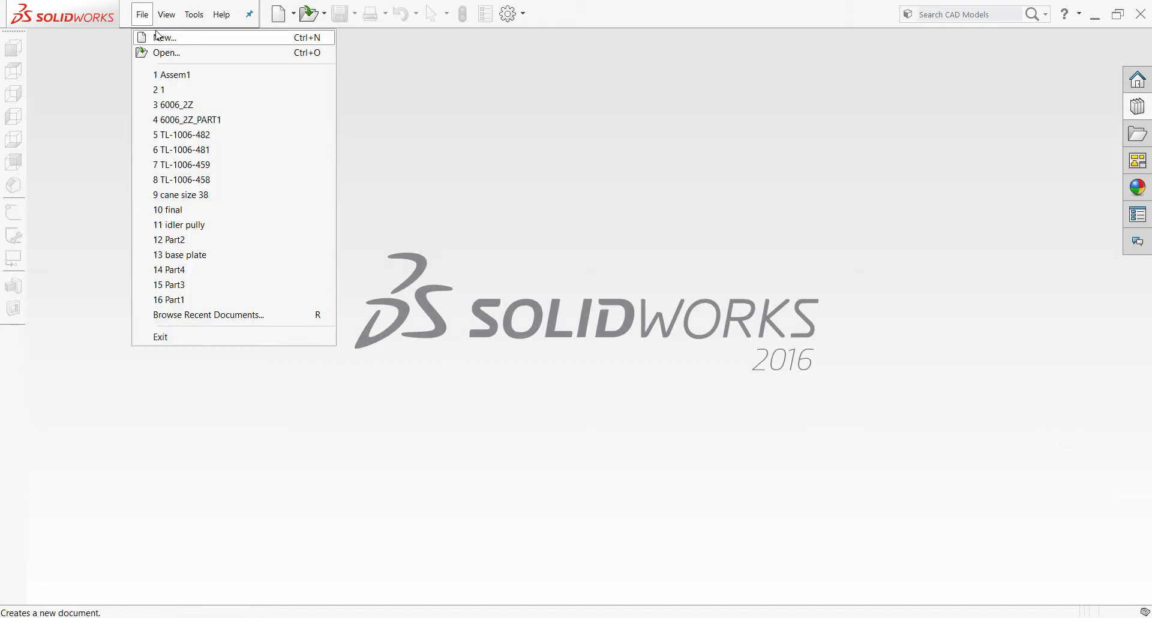
click(149, 36)
double_click(299, 235)
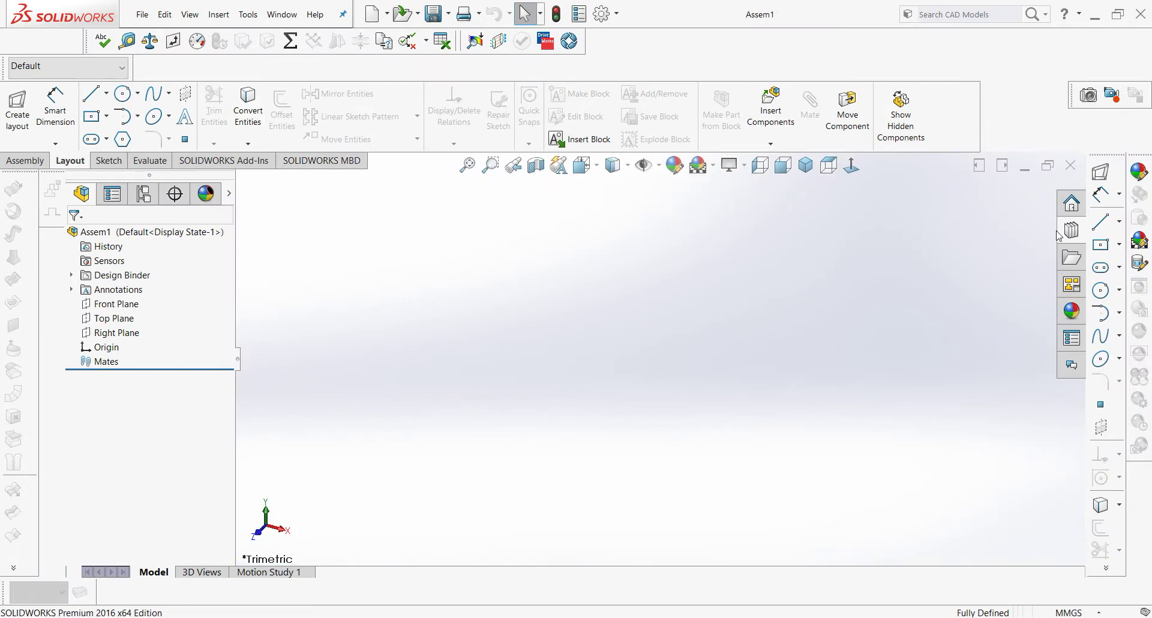
click(658, 165)
Open the Design Library's Toolbox and add in Toolbox
click(1073, 230)
click(965, 206)
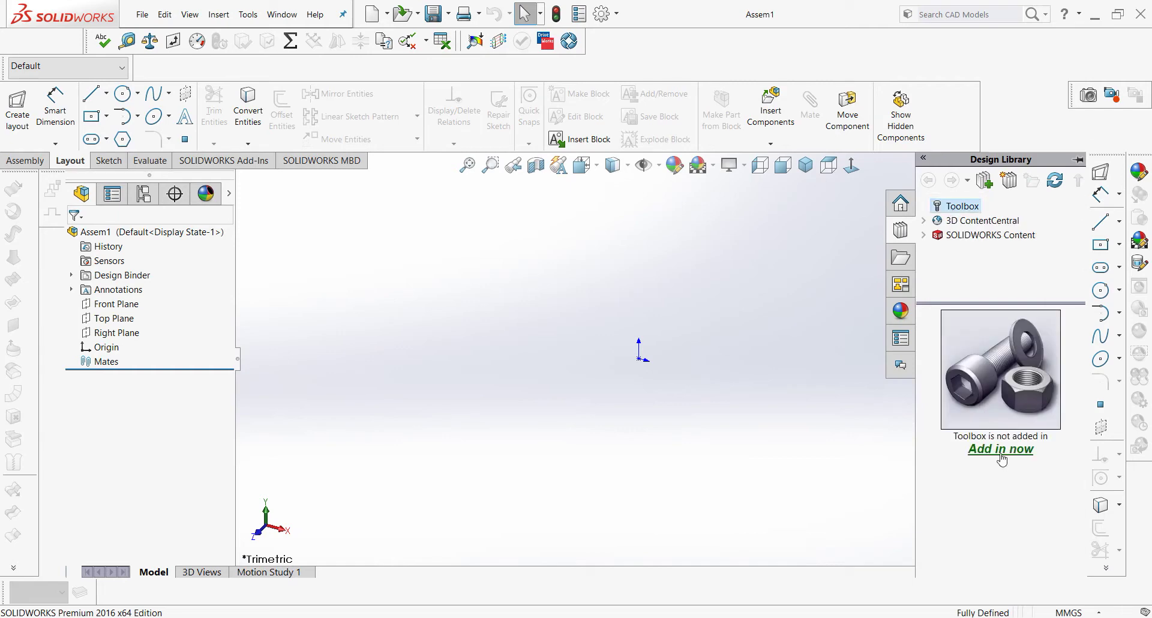
click(1000, 450)
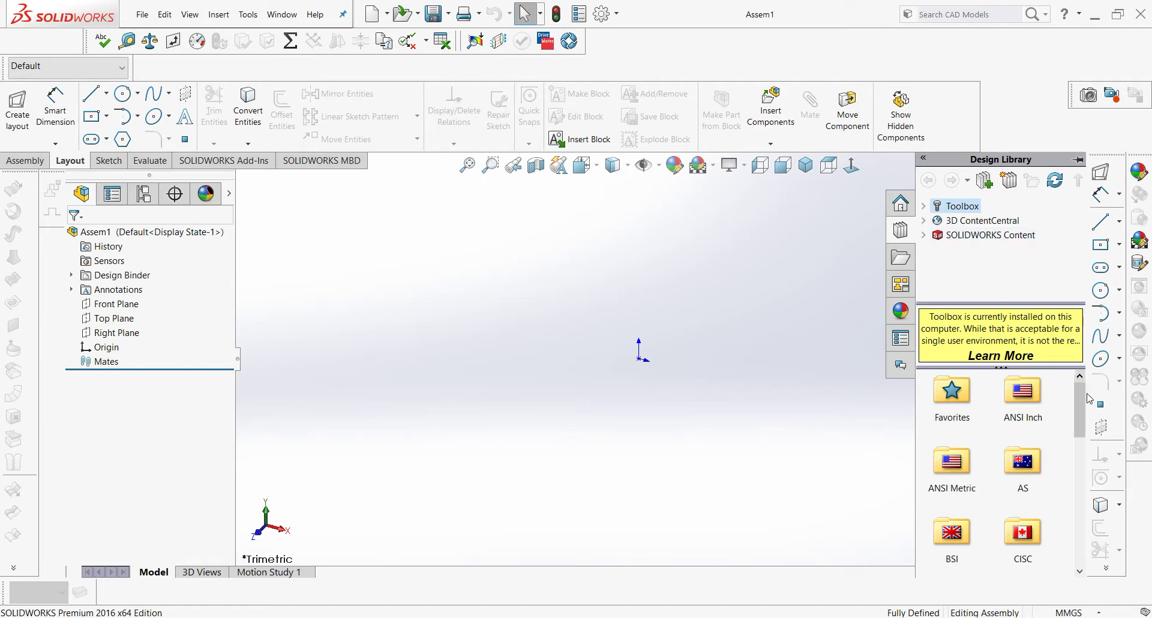
Browse ISO > Power Transmission > Gears and select the Helical Gear
drag(1083, 409, 1078, 557)
double_click(1024, 475)
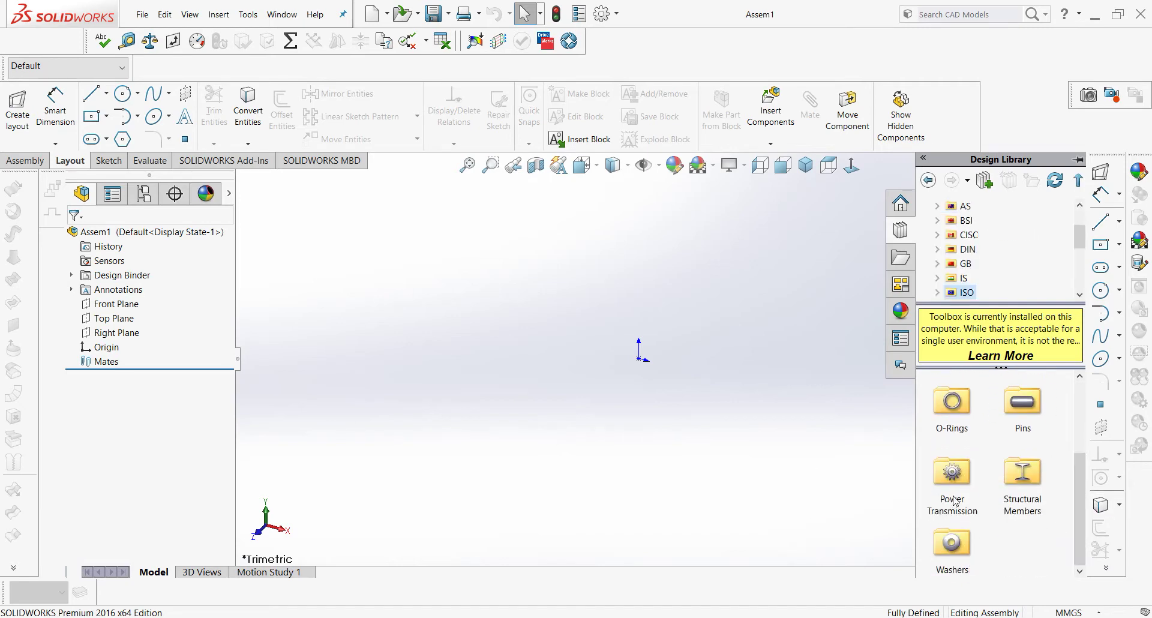
click(955, 501)
click(953, 501)
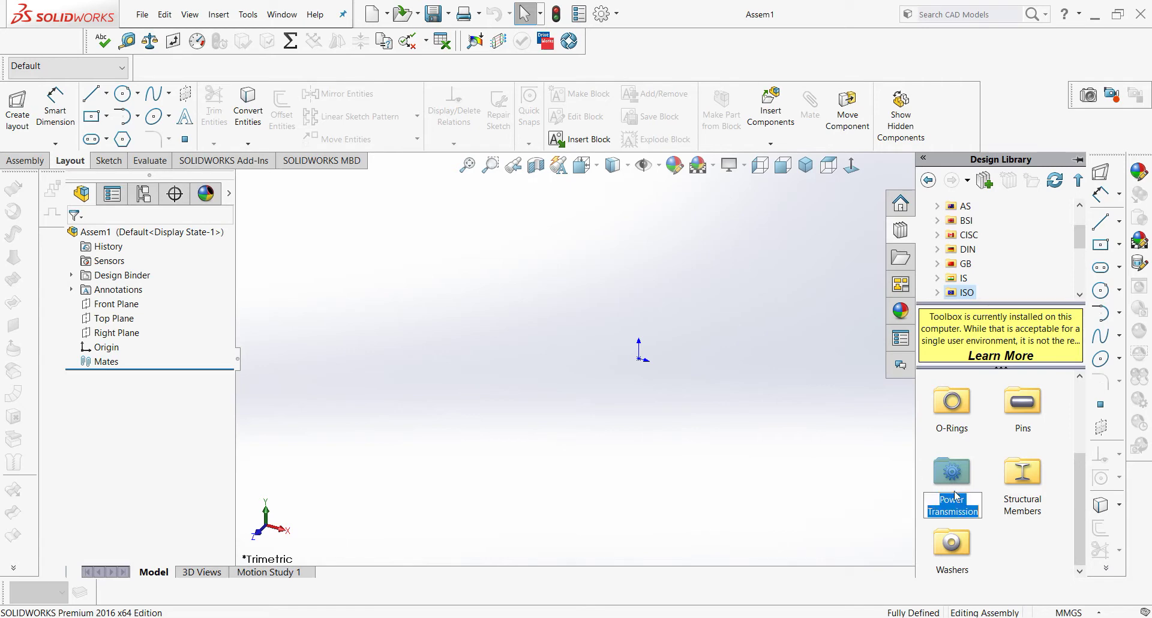
double_click(958, 478)
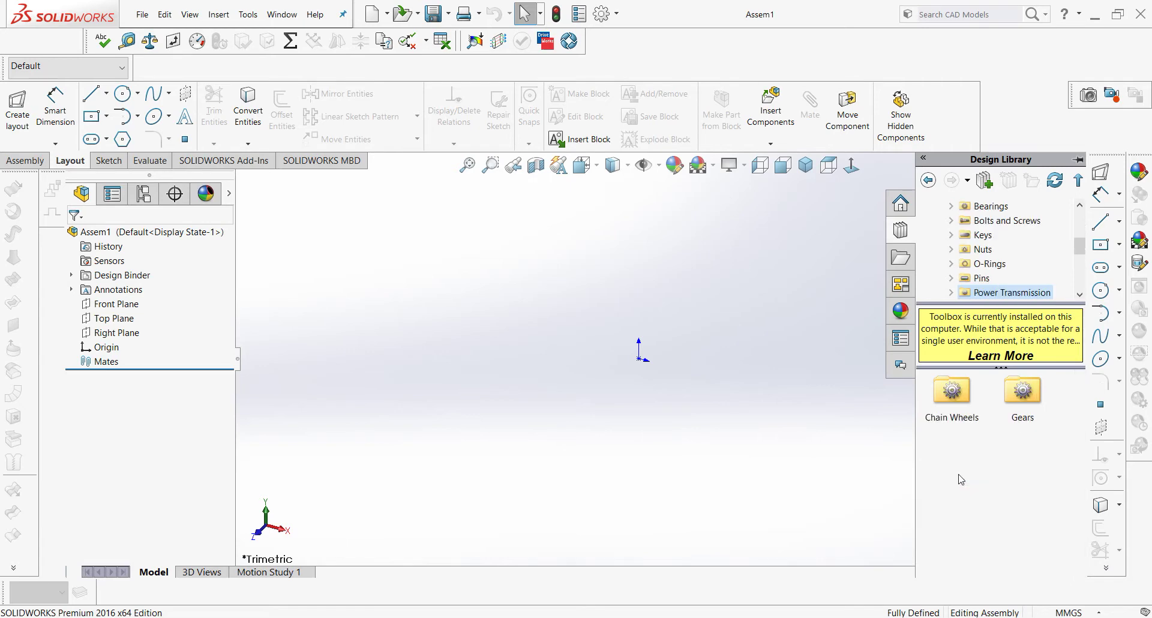
double_click(1022, 391)
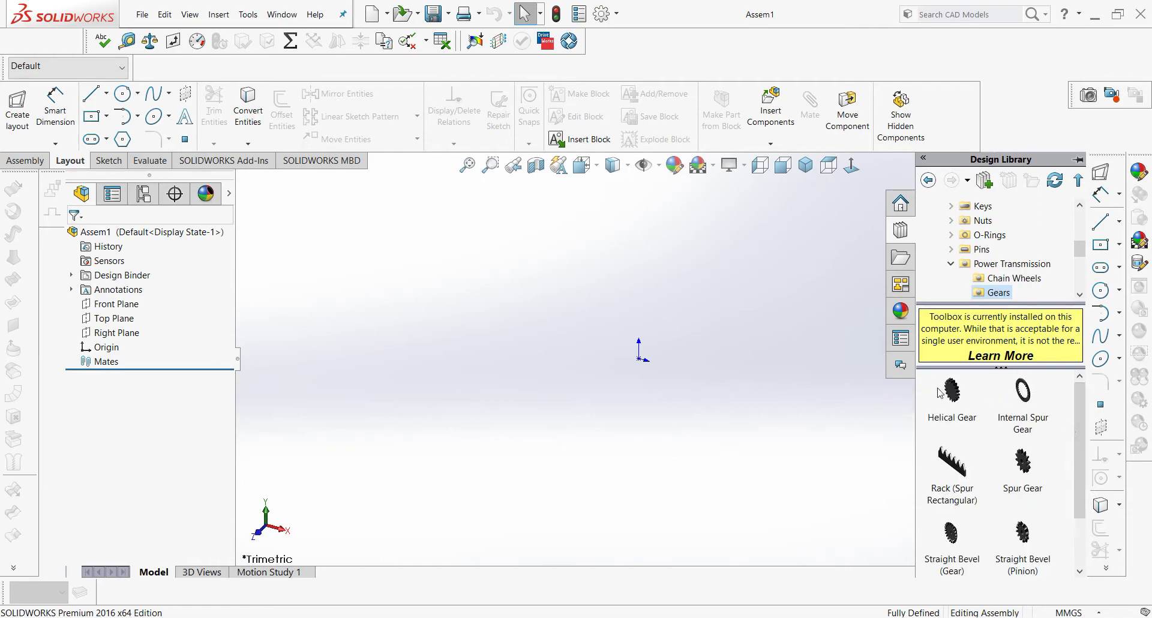
click(967, 407)
Drop the helical gear near the origin with 32 teeth and a right-hand helix
drag(967, 407, 660, 366)
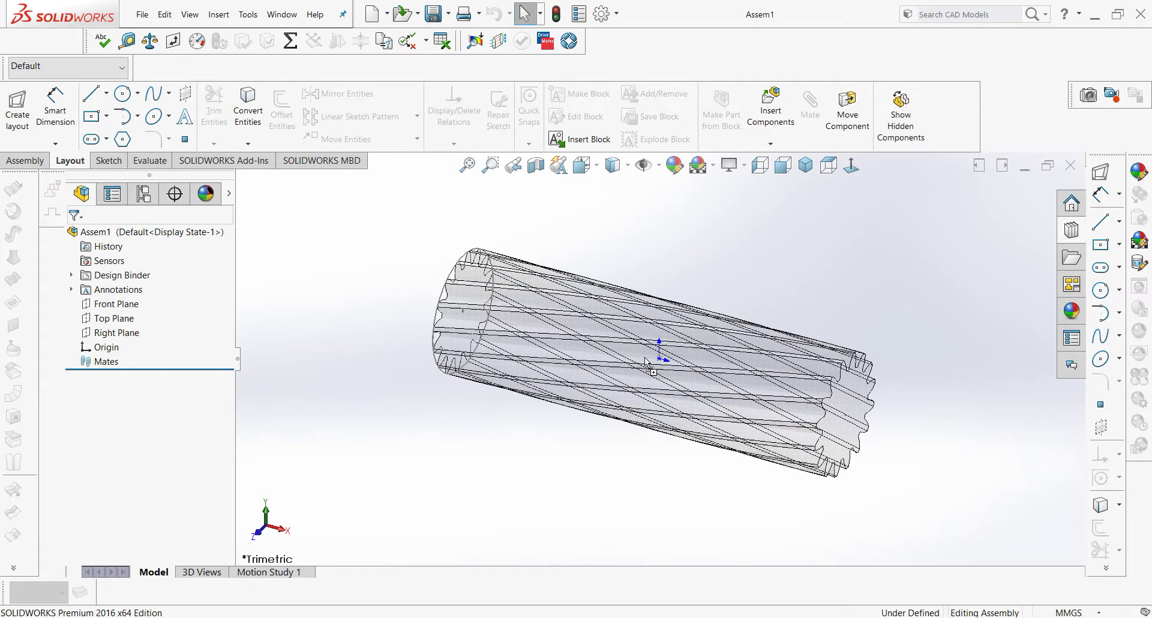
drag(658, 359, 660, 351)
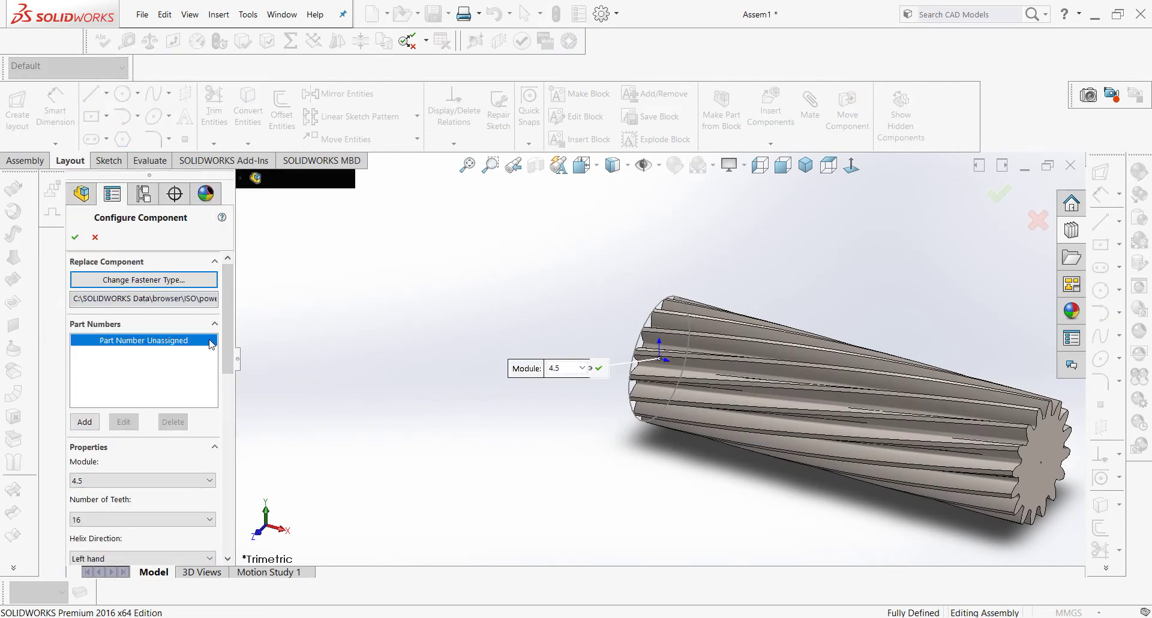
scroll(232, 375, down, 3)
click(159, 334)
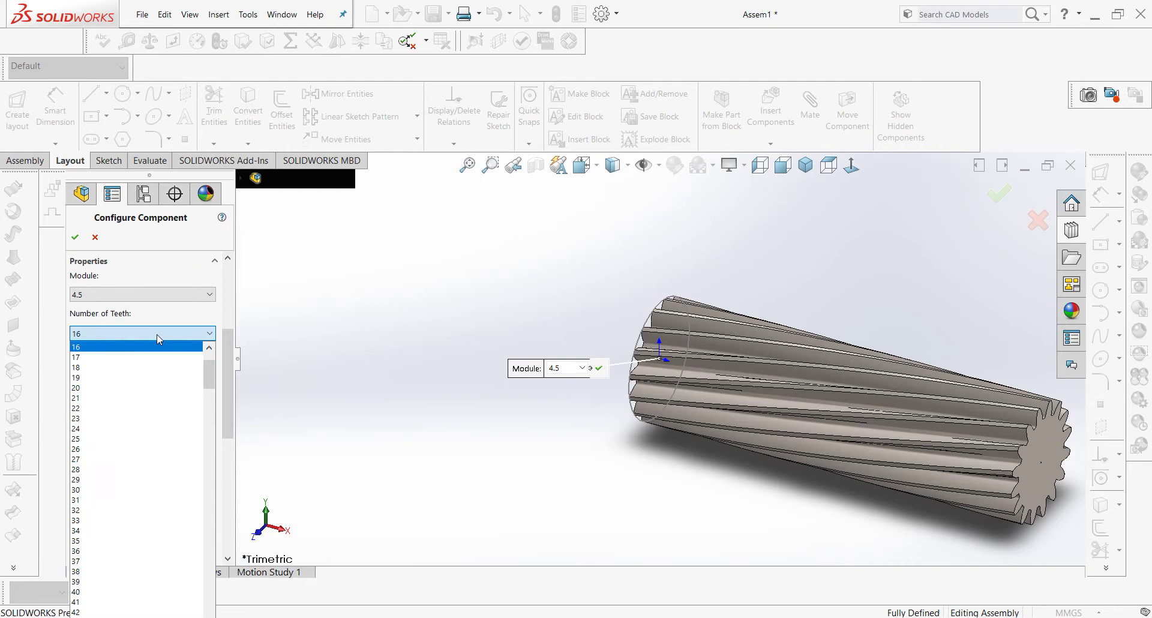
click(154, 428)
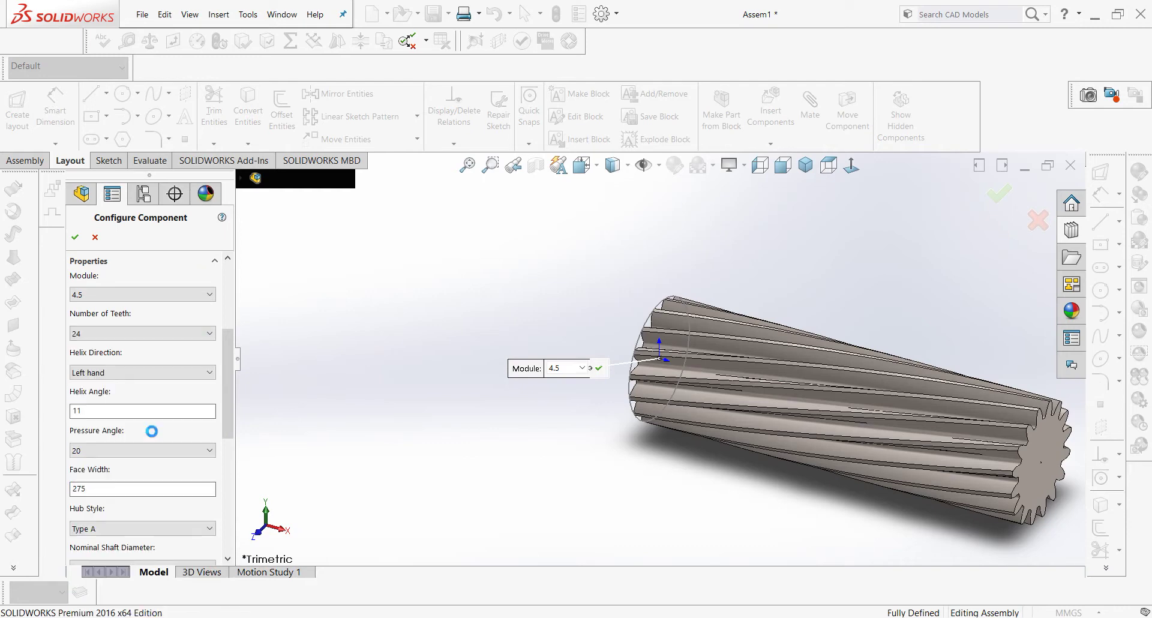
click(185, 372)
click(180, 390)
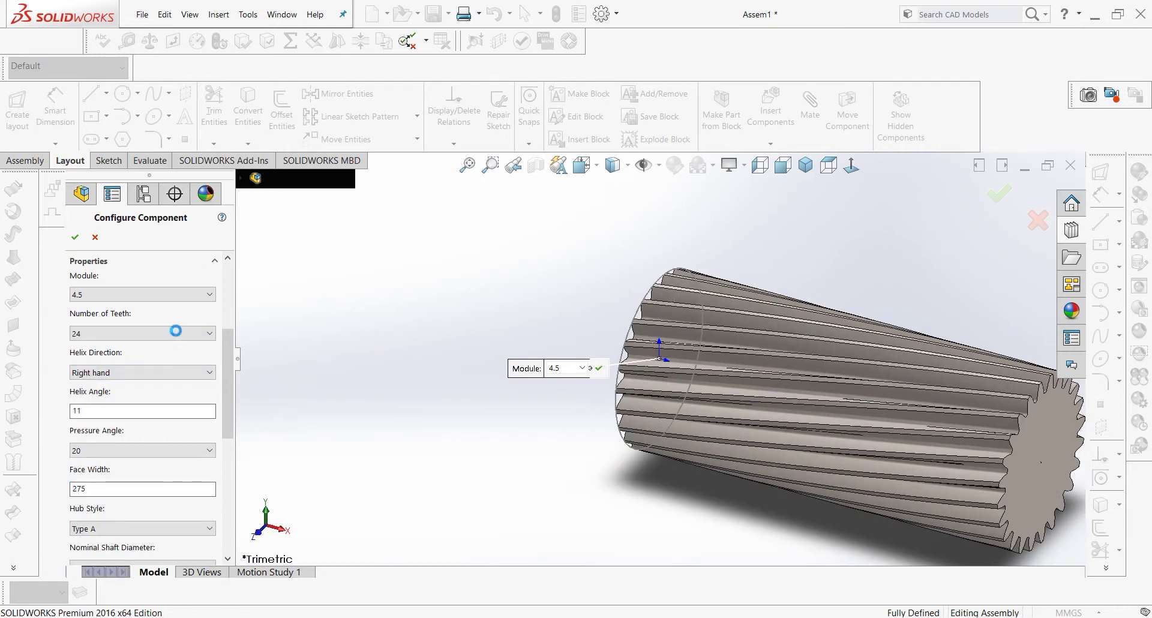
click(176, 333)
click(162, 429)
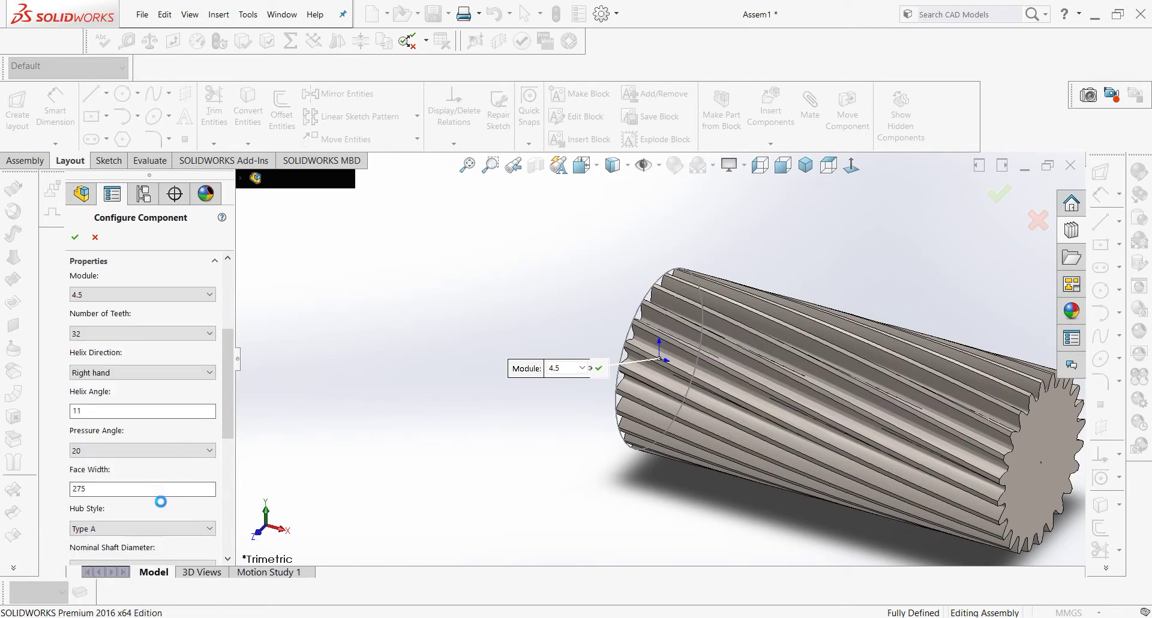
Change the gear's face width to 45
drag(90, 488, 77, 487)
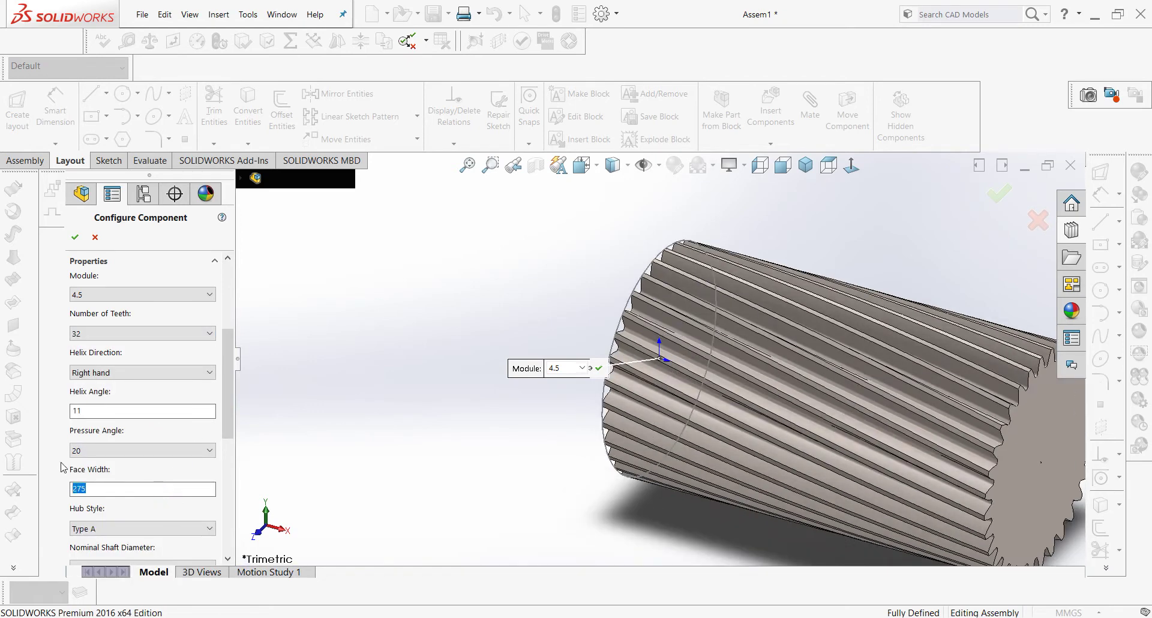
text(45)
key(Return)
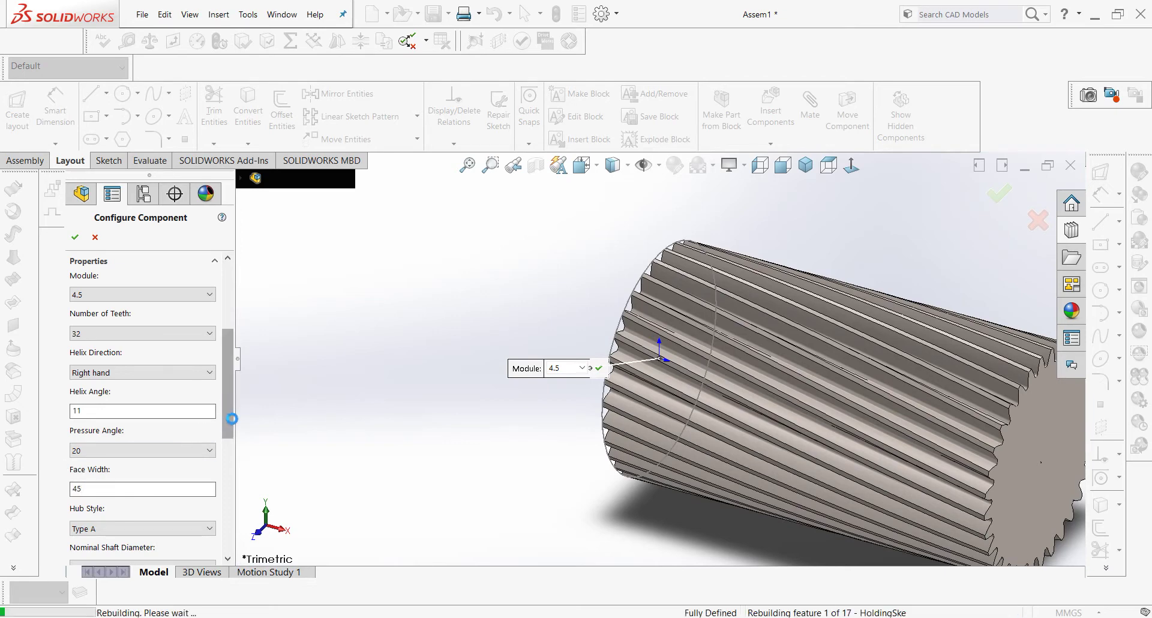
scroll(174, 420, down, 3)
scroll(174, 420, down, 1)
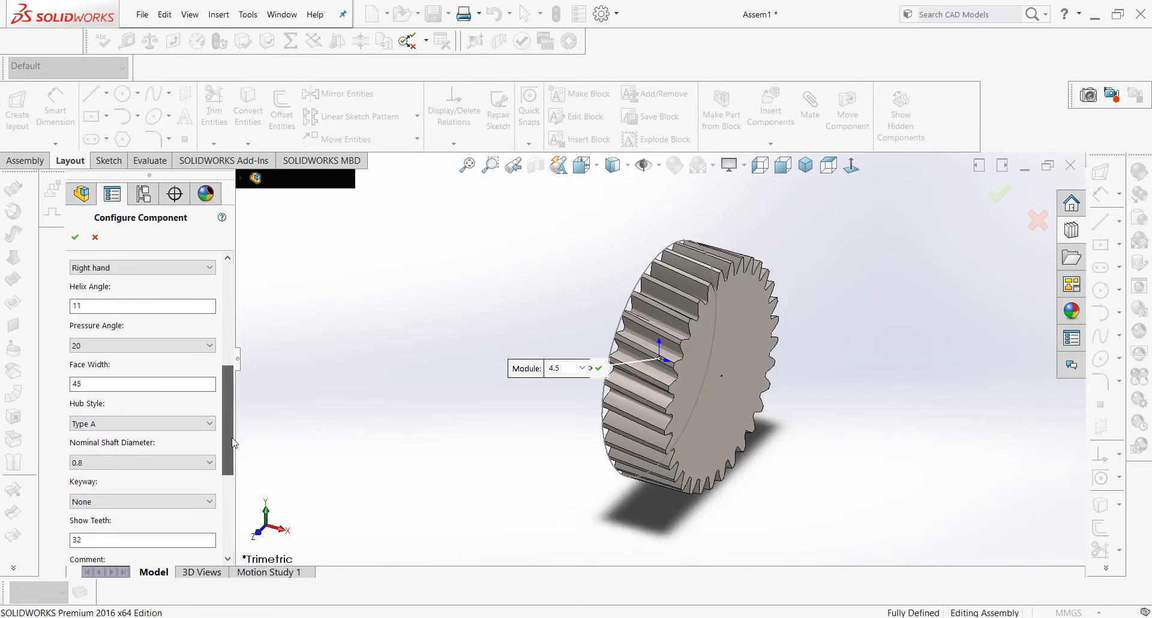
Switch the hub style to Type B and rotate the gear to show its hub
click(175, 423)
click(170, 449)
scroll(644, 375, down, 2)
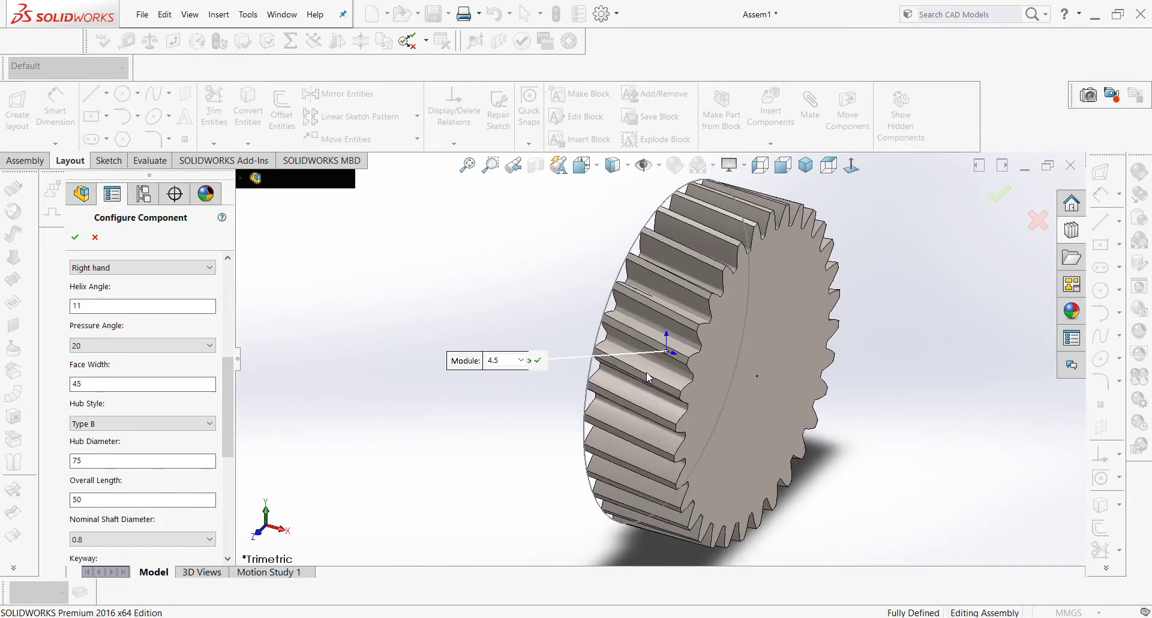
scroll(645, 375, down, 3)
middle_drag(689, 373, 540, 372)
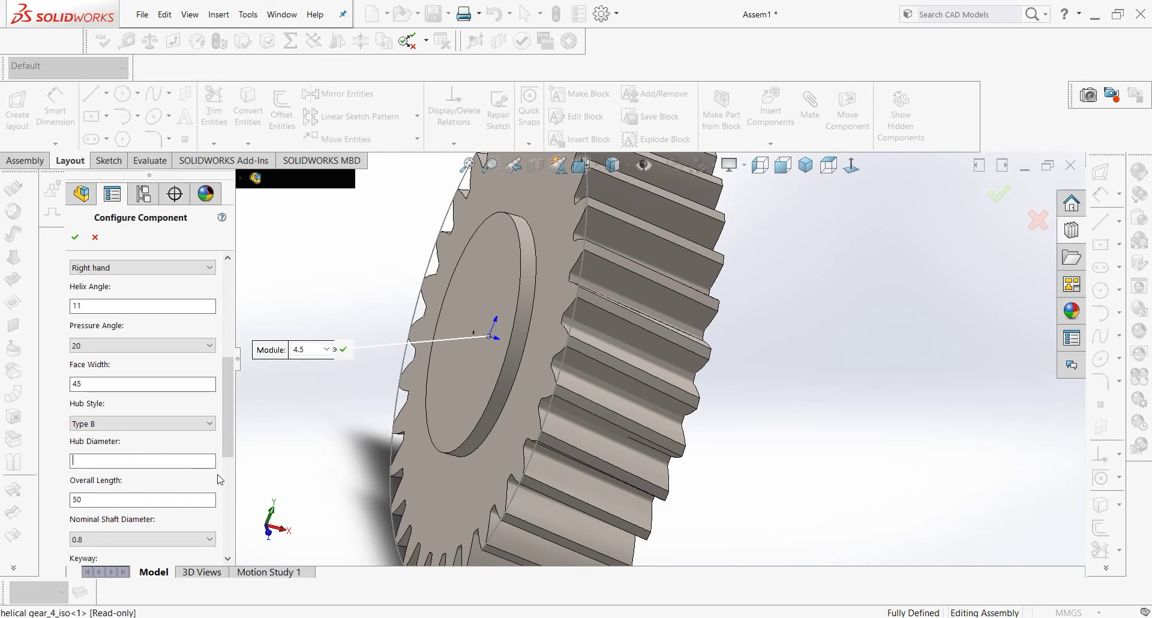
text(90)
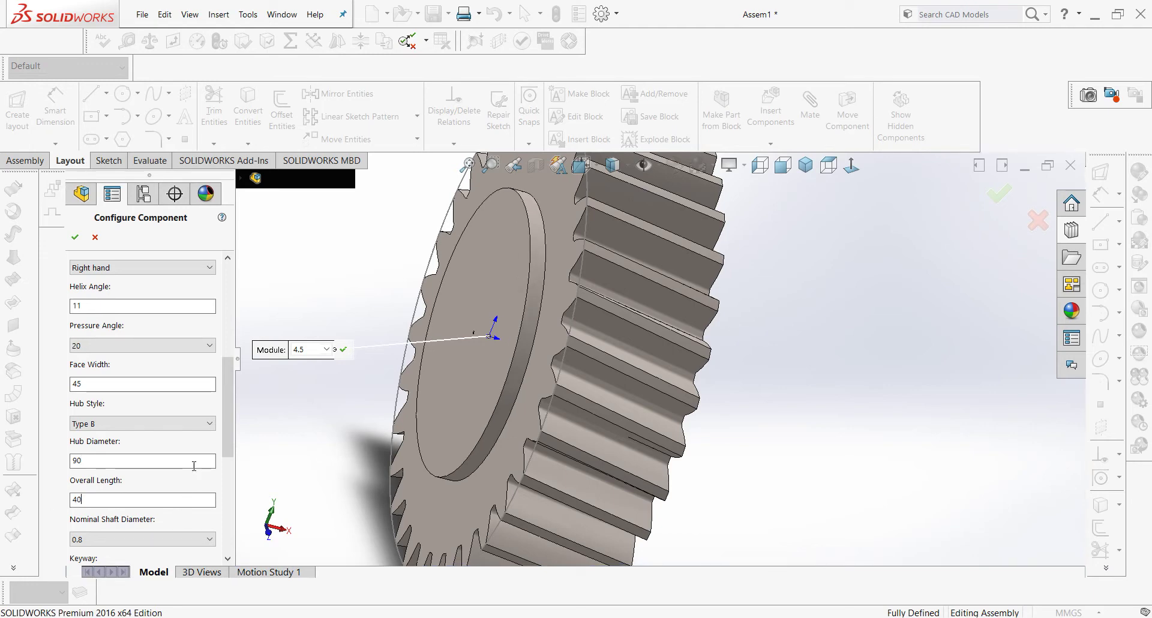
scroll(216, 489, down, 3)
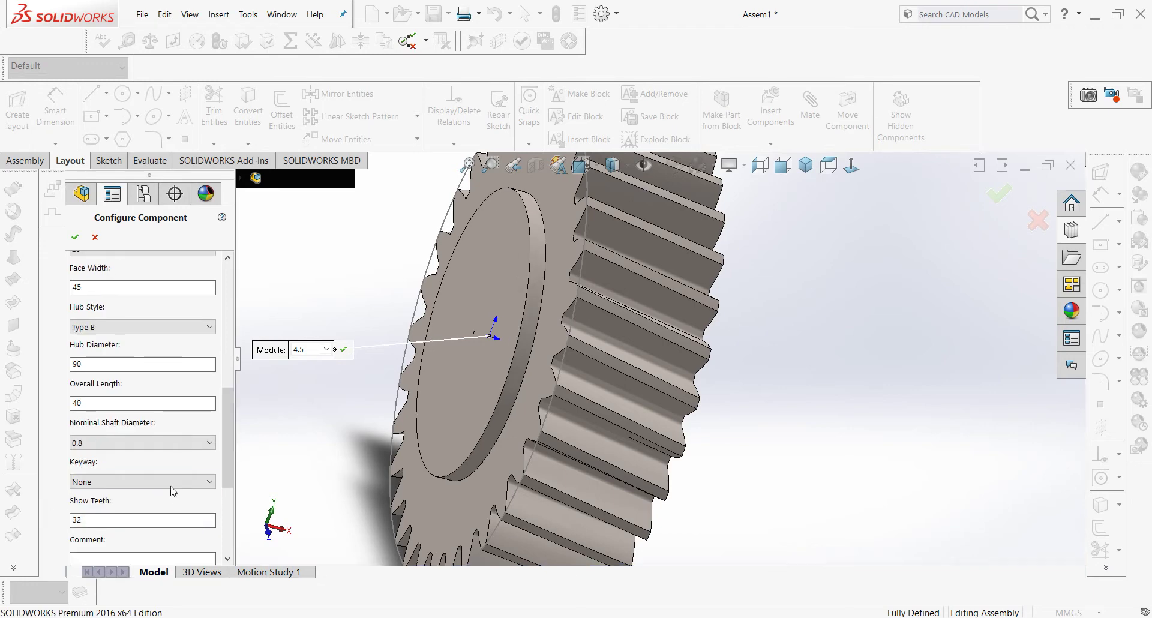
Choose a rectangular keyway and try shaft bore diameters starting with 26
click(168, 482)
click(168, 493)
click(163, 481)
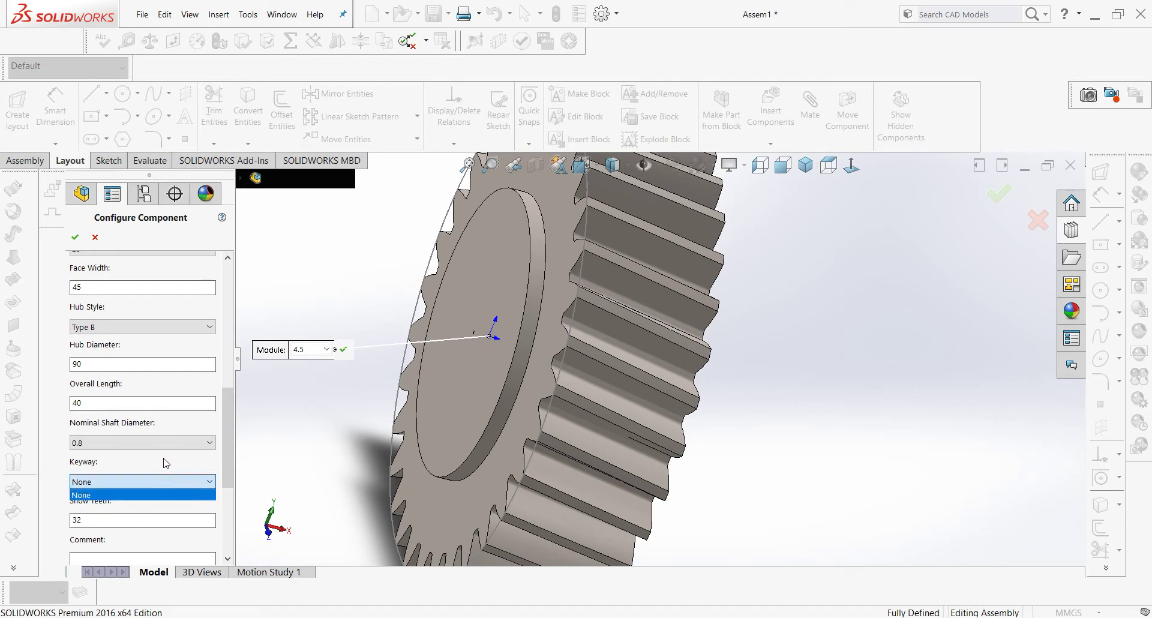
click(171, 445)
click(170, 444)
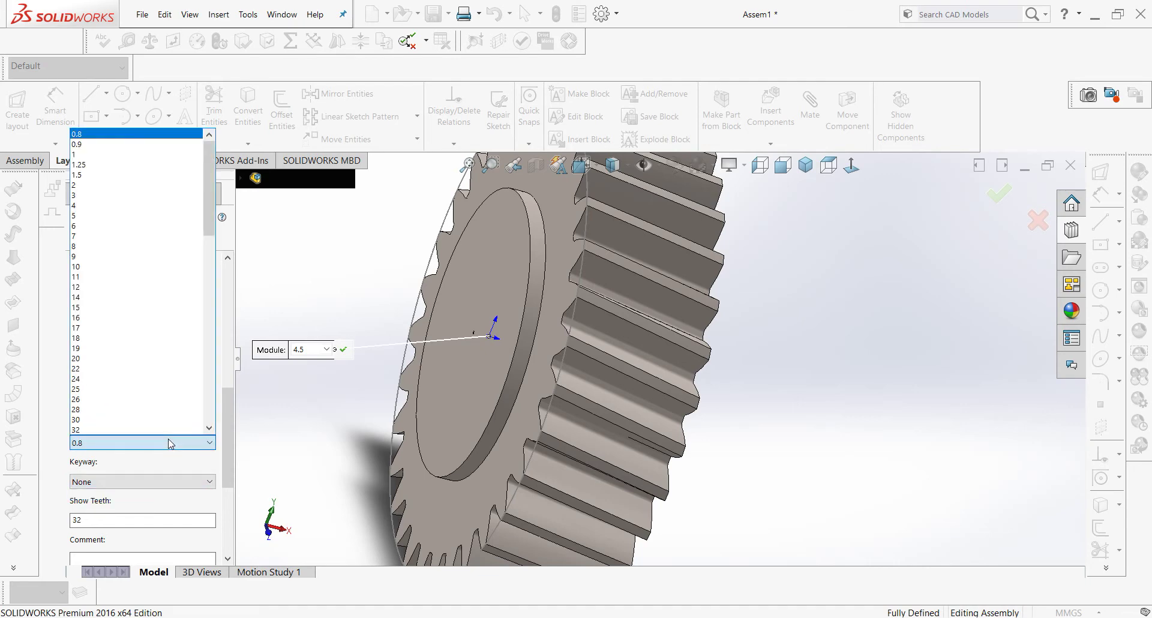
click(145, 400)
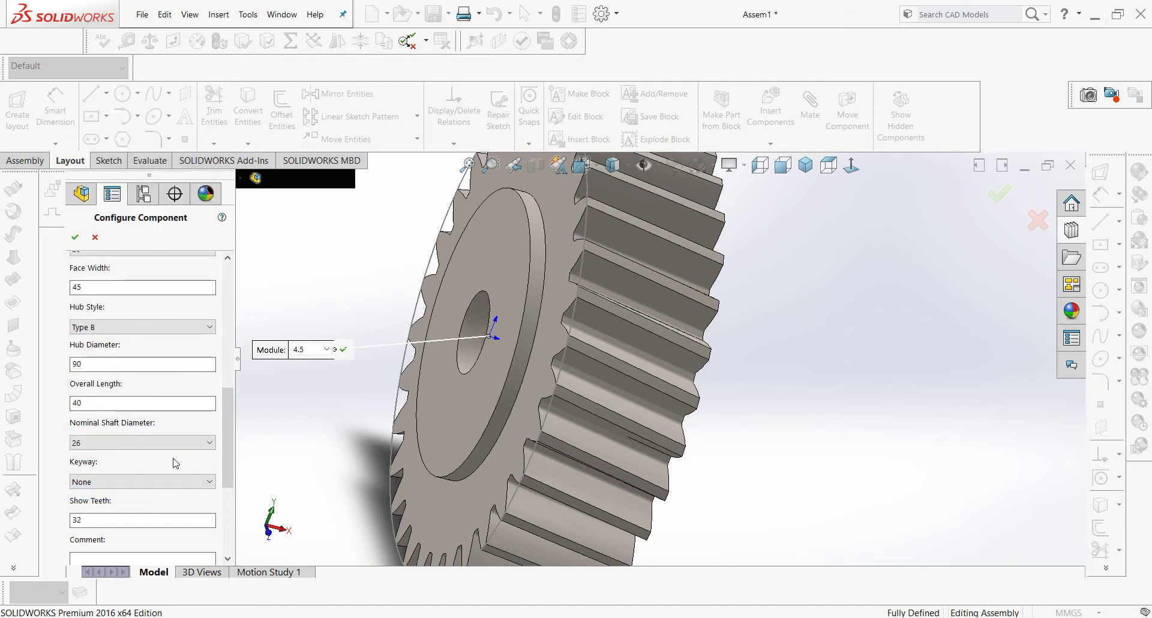
click(164, 481)
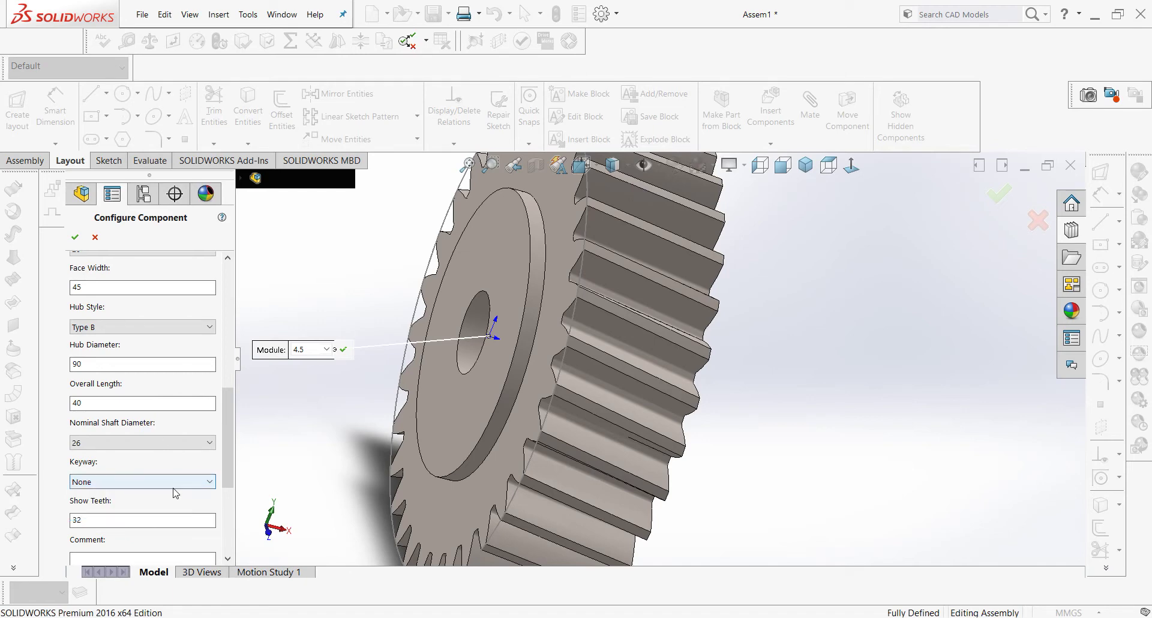
click(171, 481)
click(161, 497)
click(166, 442)
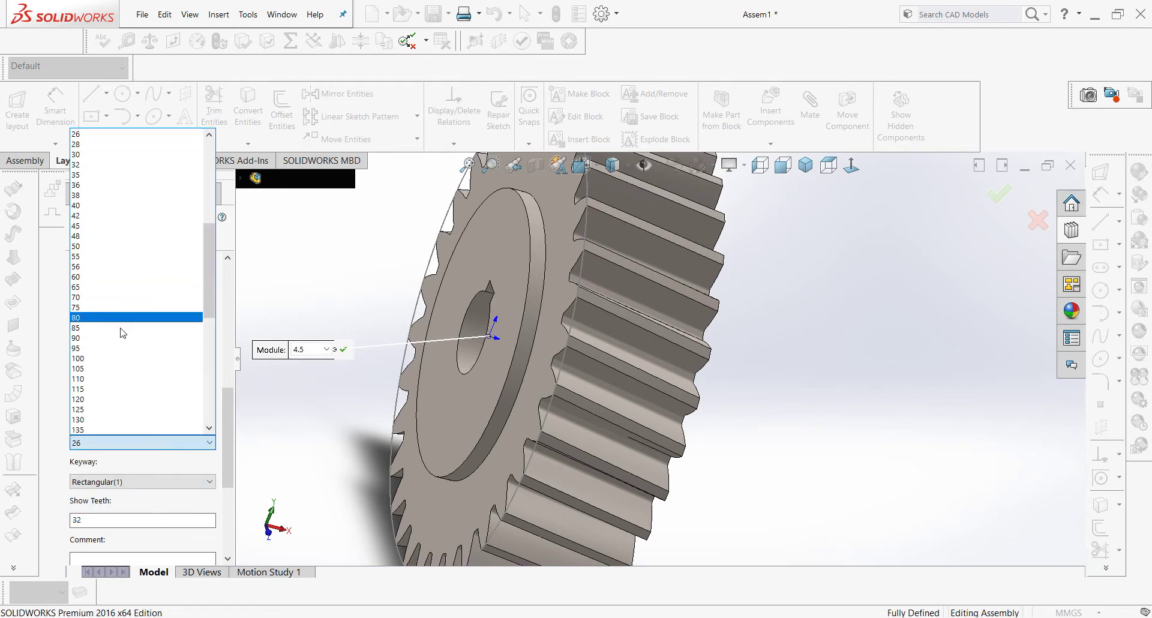
click(131, 307)
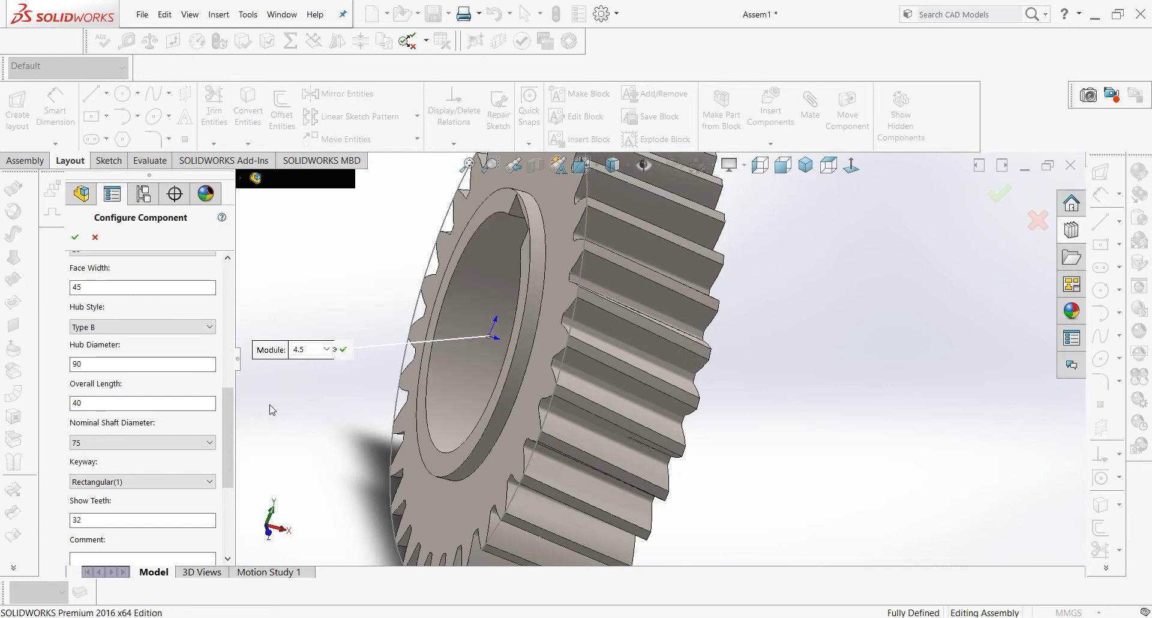
Try nominal shaft diameters of 56 and then 60, keeping the Type B hub
click(149, 442)
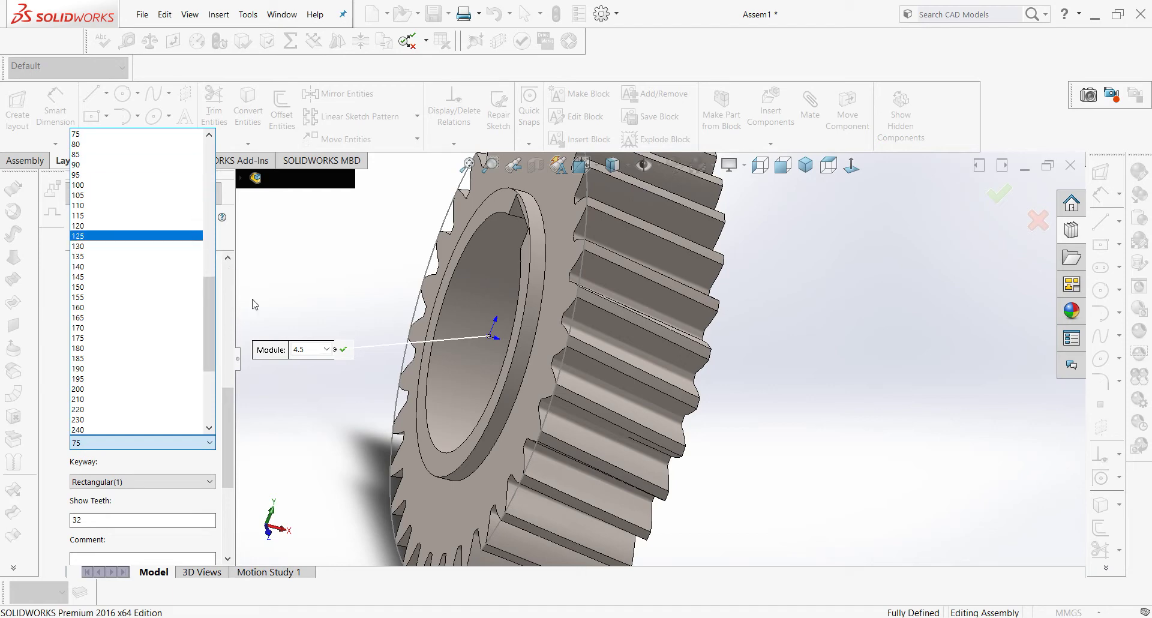
scroll(150, 234, up, 3)
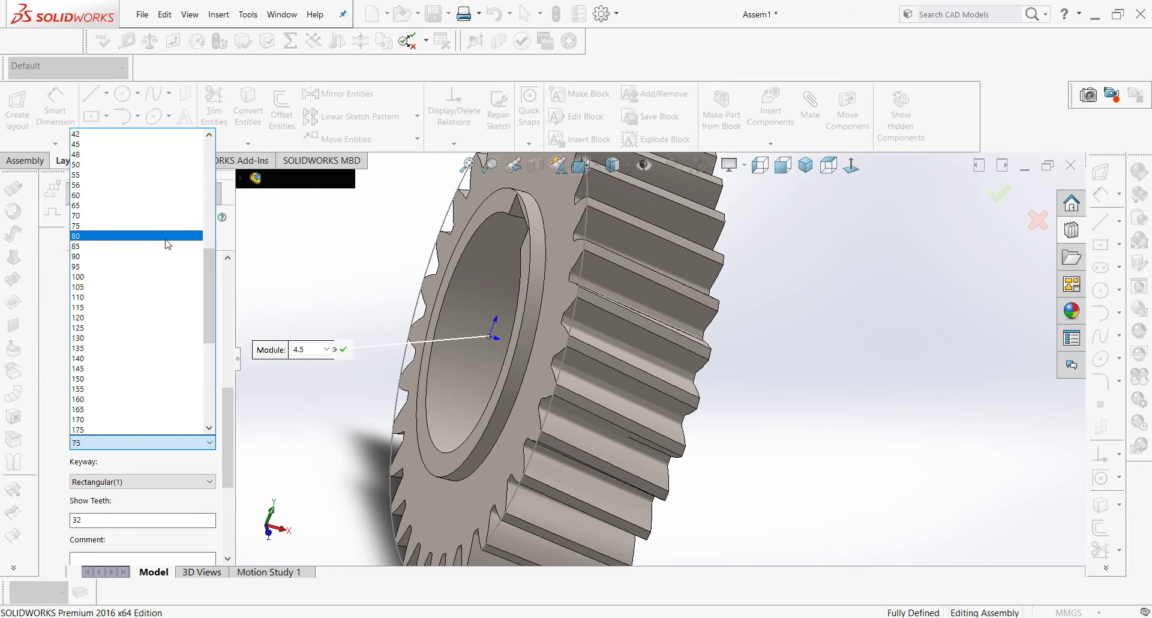
click(151, 185)
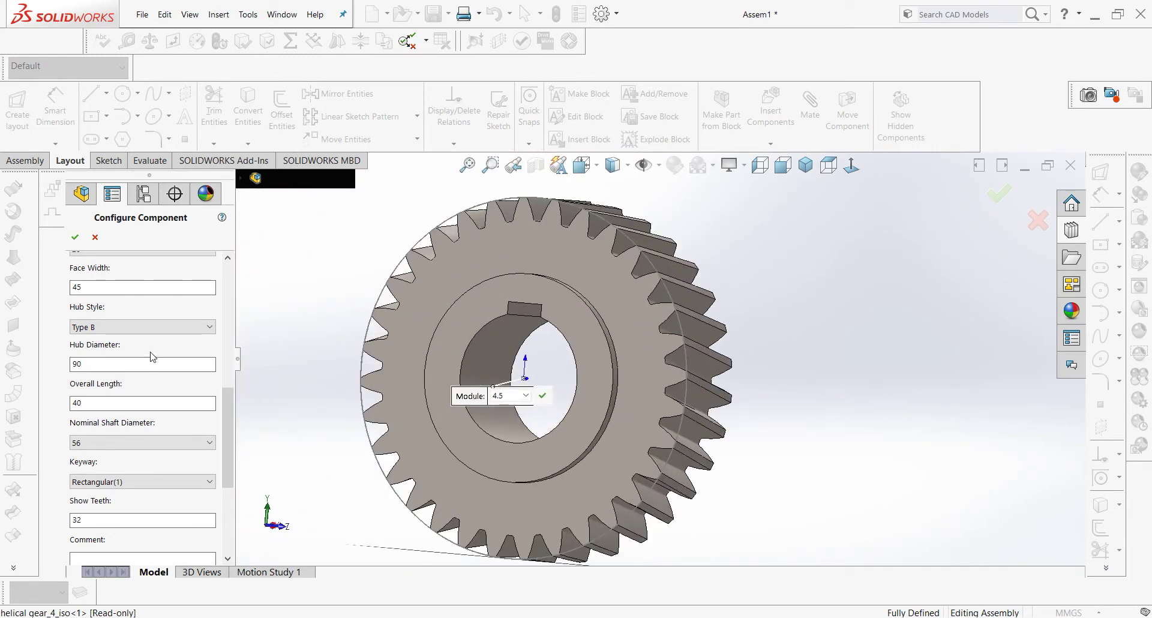
click(141, 327)
click(142, 328)
click(144, 442)
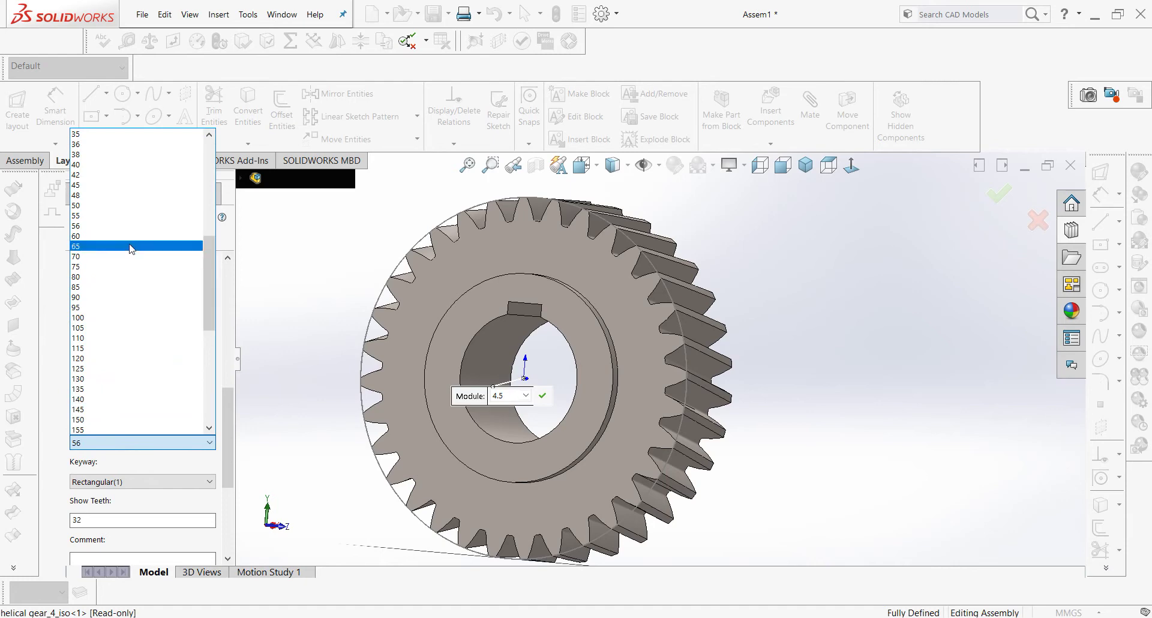
click(130, 239)
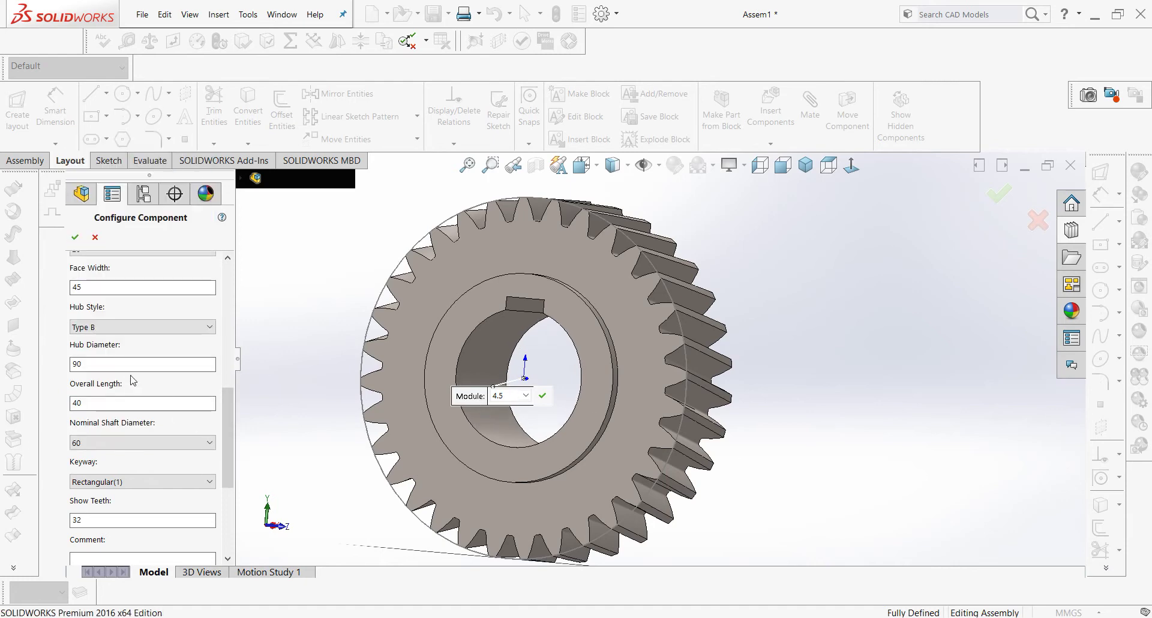
Settle on a nominal shaft diameter of 50
scroll(152, 401, up, 2)
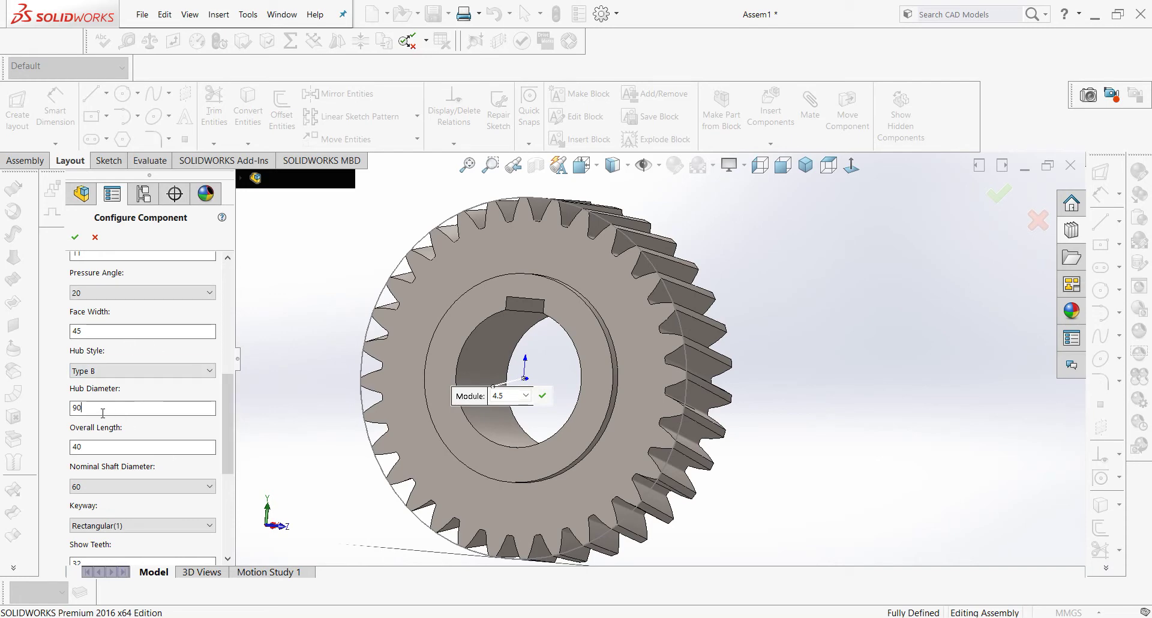
click(123, 486)
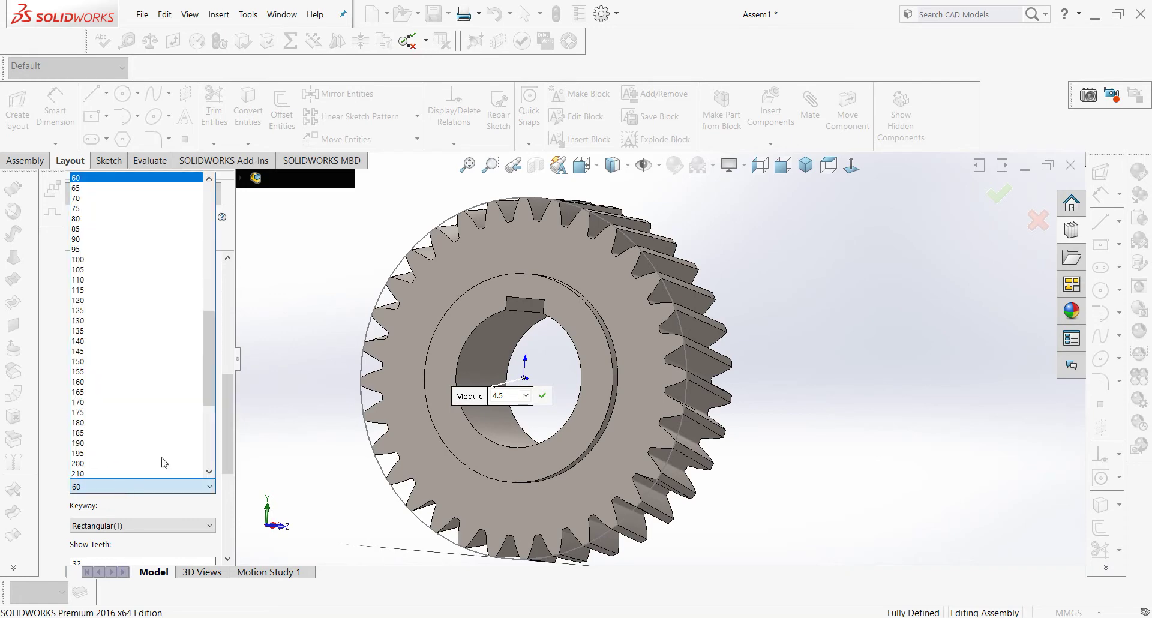
drag(214, 336, 214, 346)
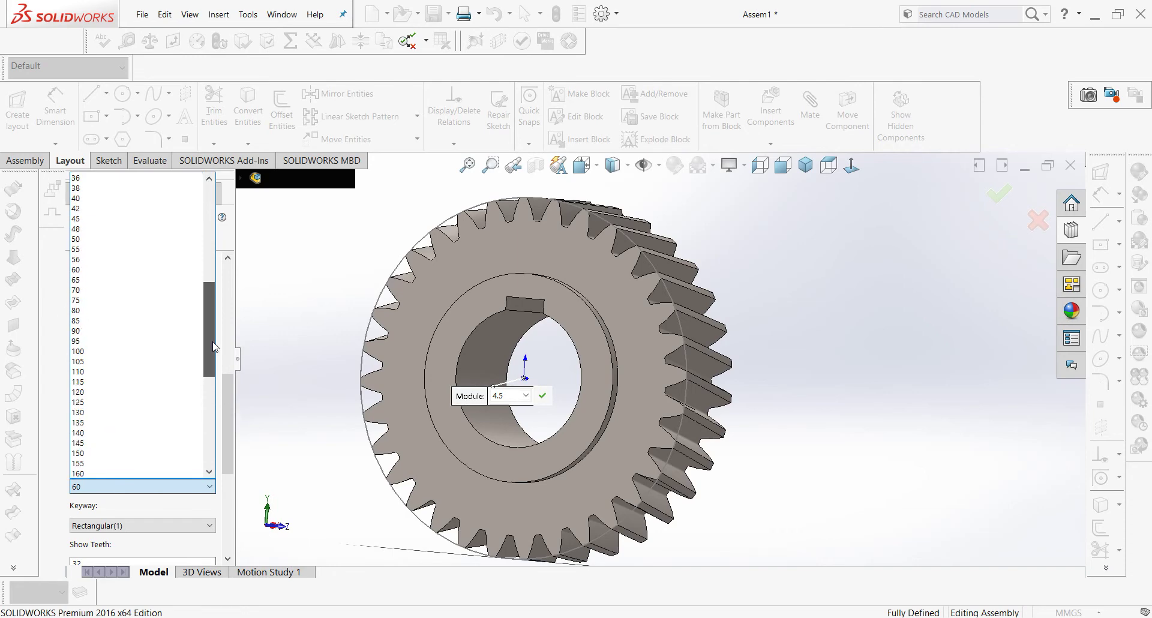
click(128, 239)
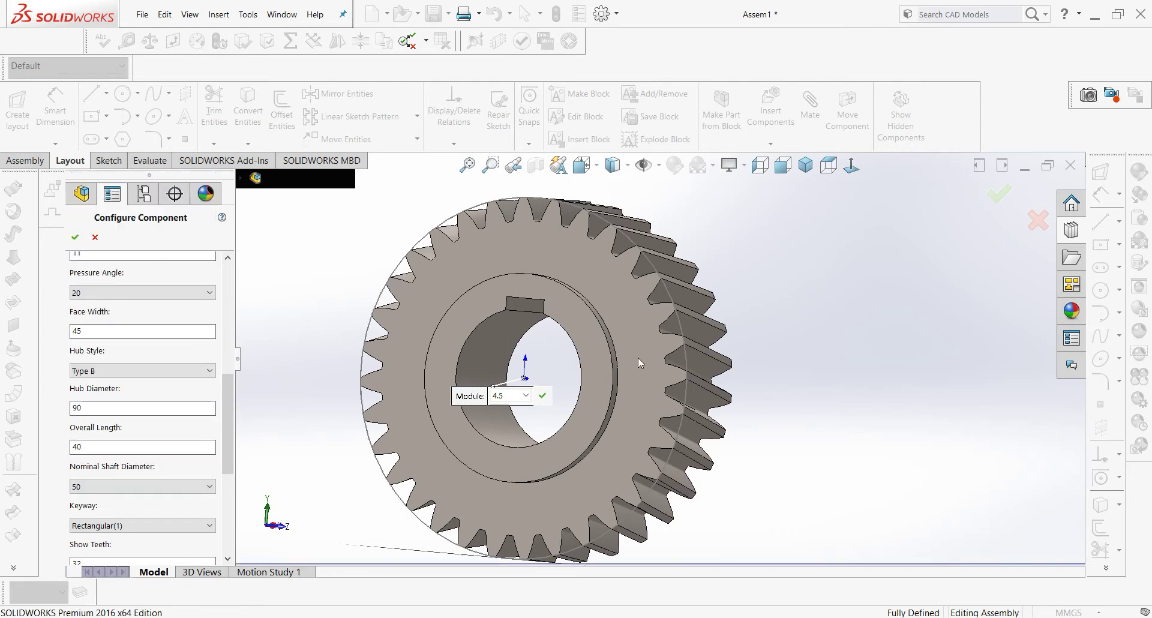
scroll(543, 427, down, 1)
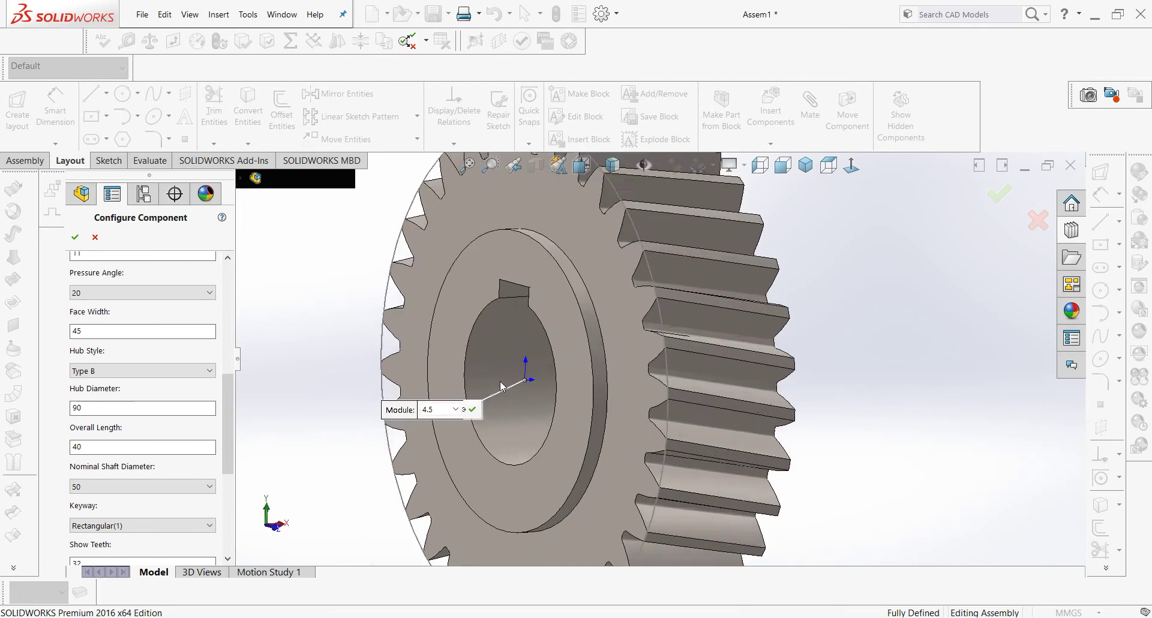
scroll(543, 427, down, 1)
scroll(543, 427, down, 2)
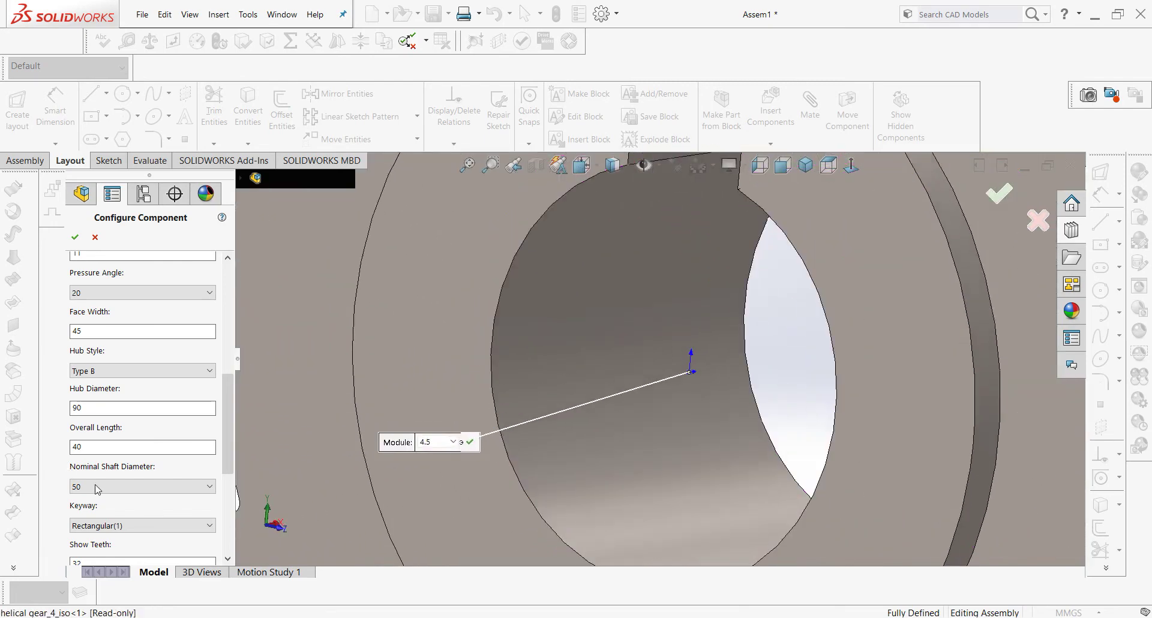
scroll(225, 471, down, 2)
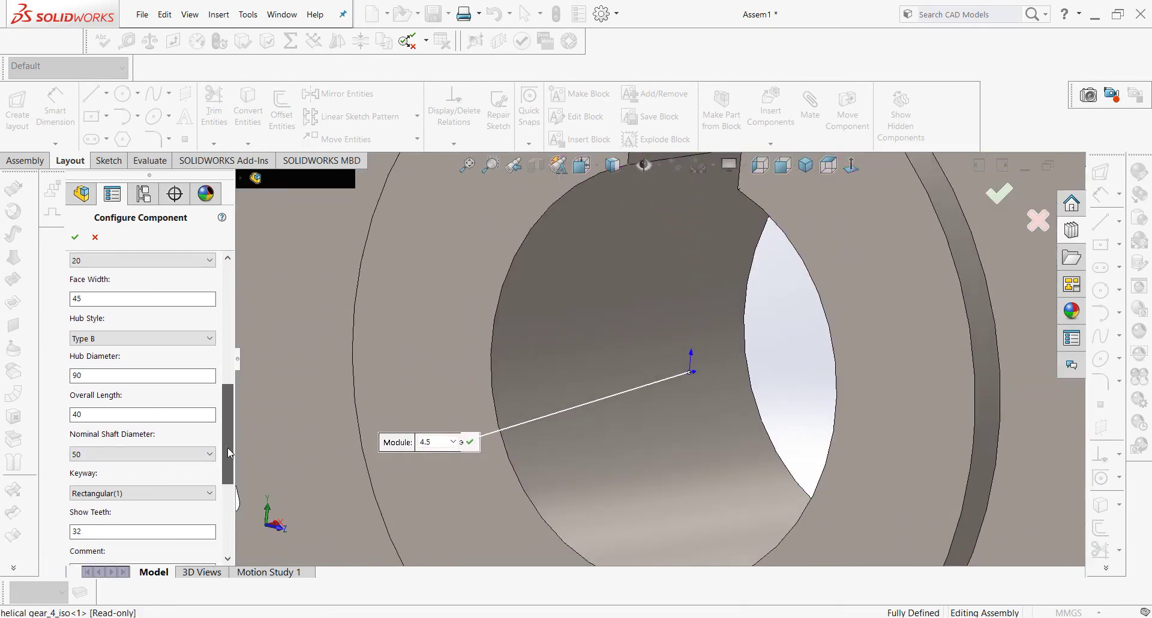
scroll(234, 479, down, 3)
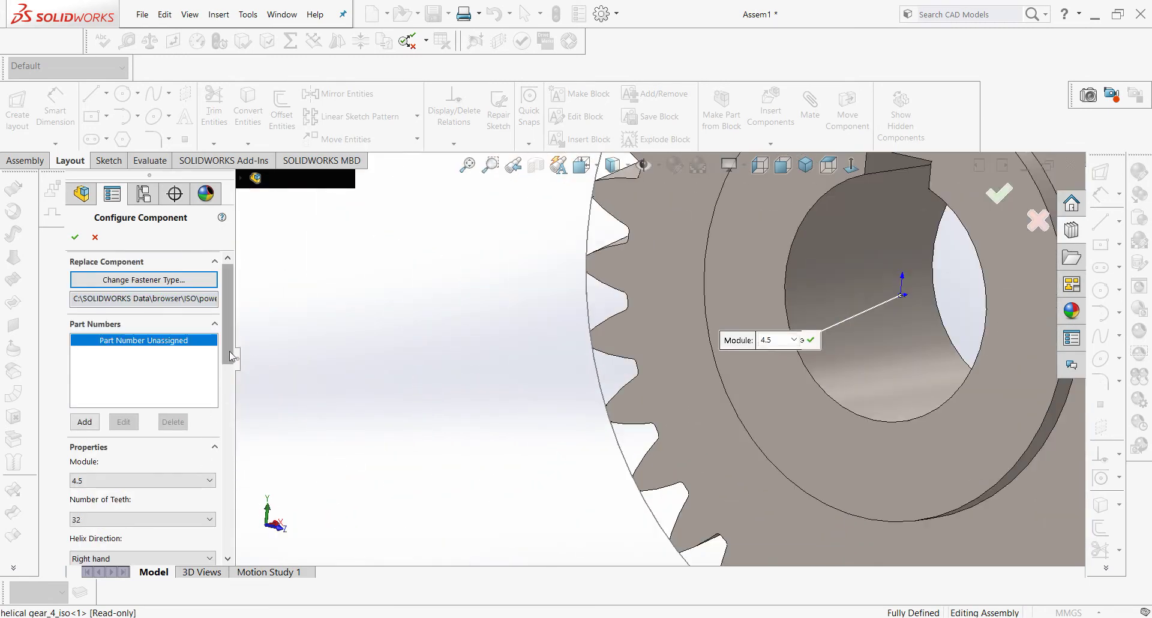
scroll(231, 356, down, 5)
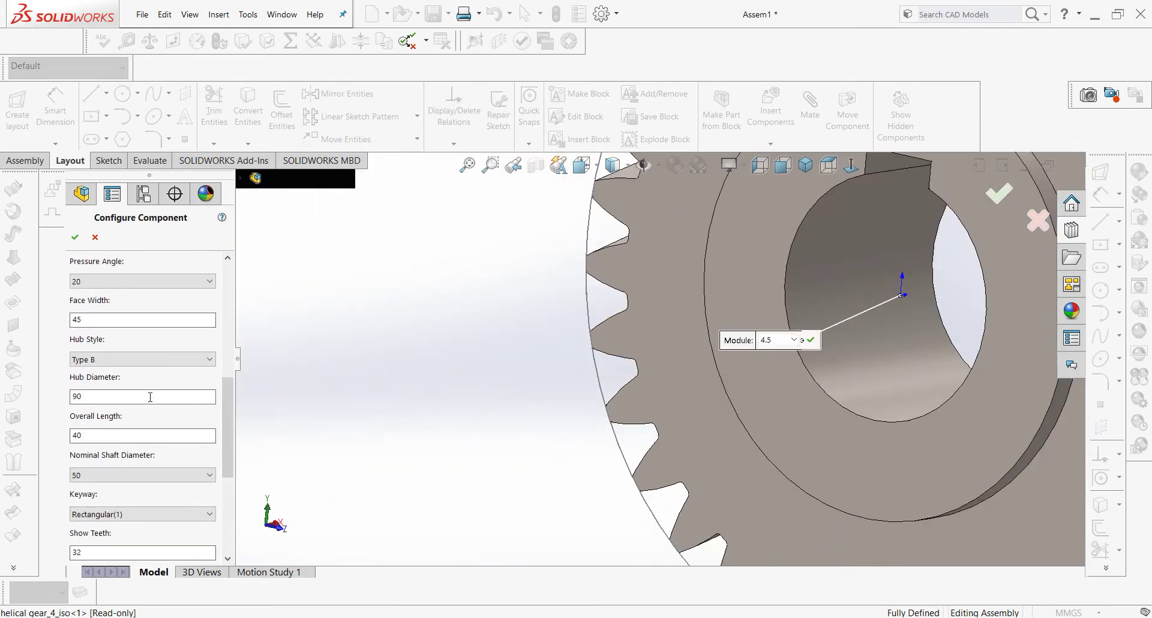
Accept the gear configuration, stop inserting copies, and view it isometrically
click(76, 239)
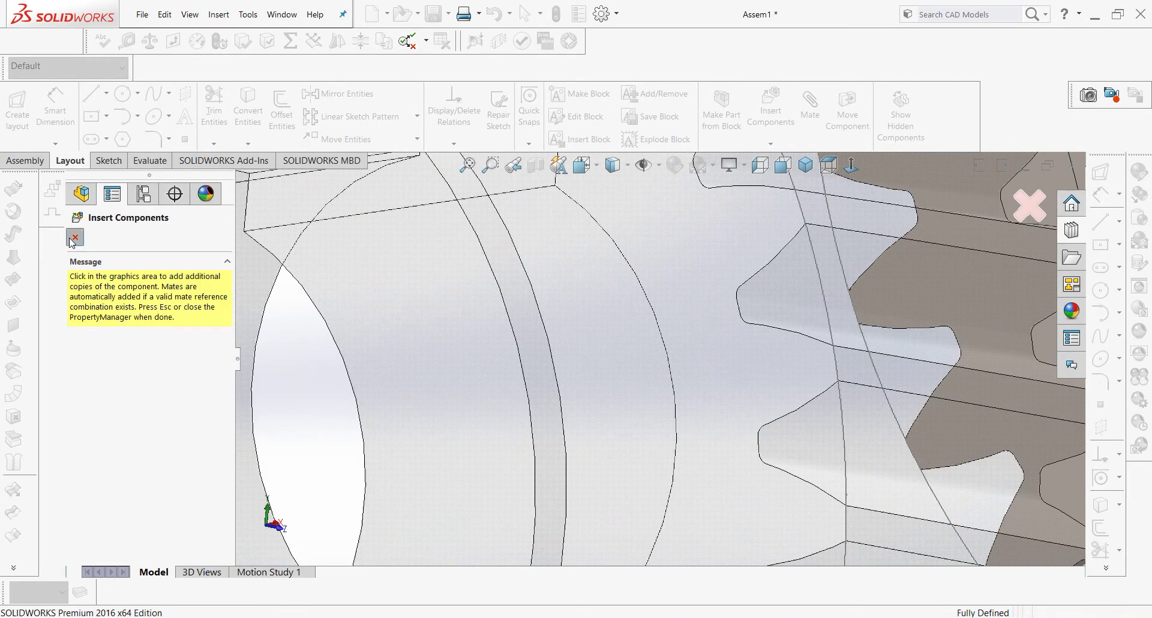
click(76, 237)
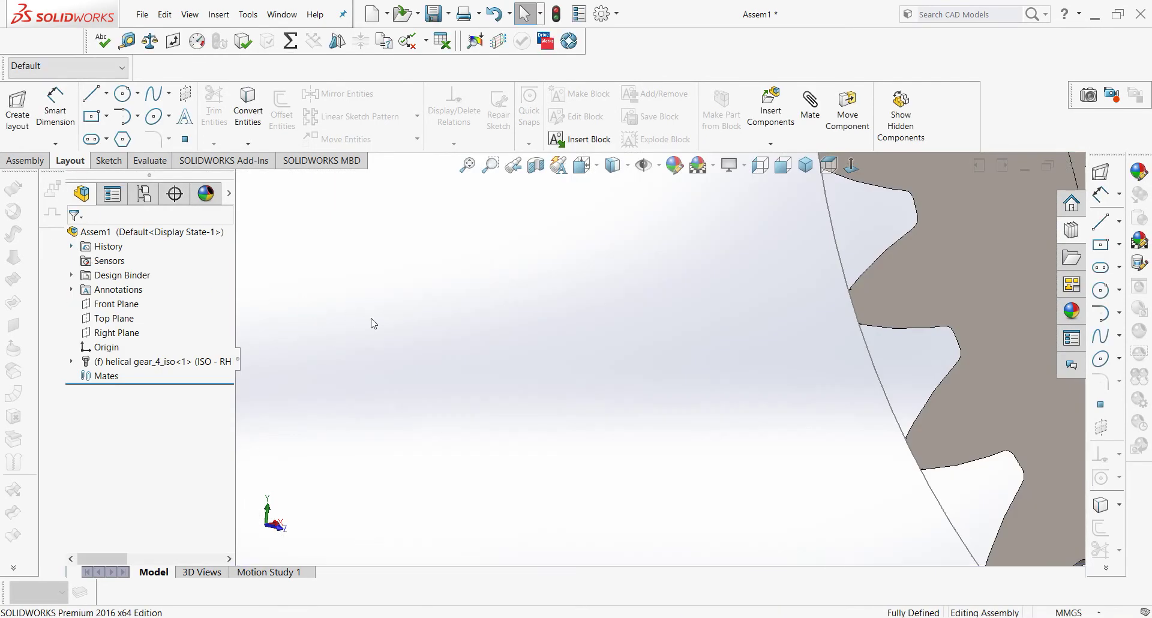
click(806, 165)
middle_drag(670, 330, 739, 319)
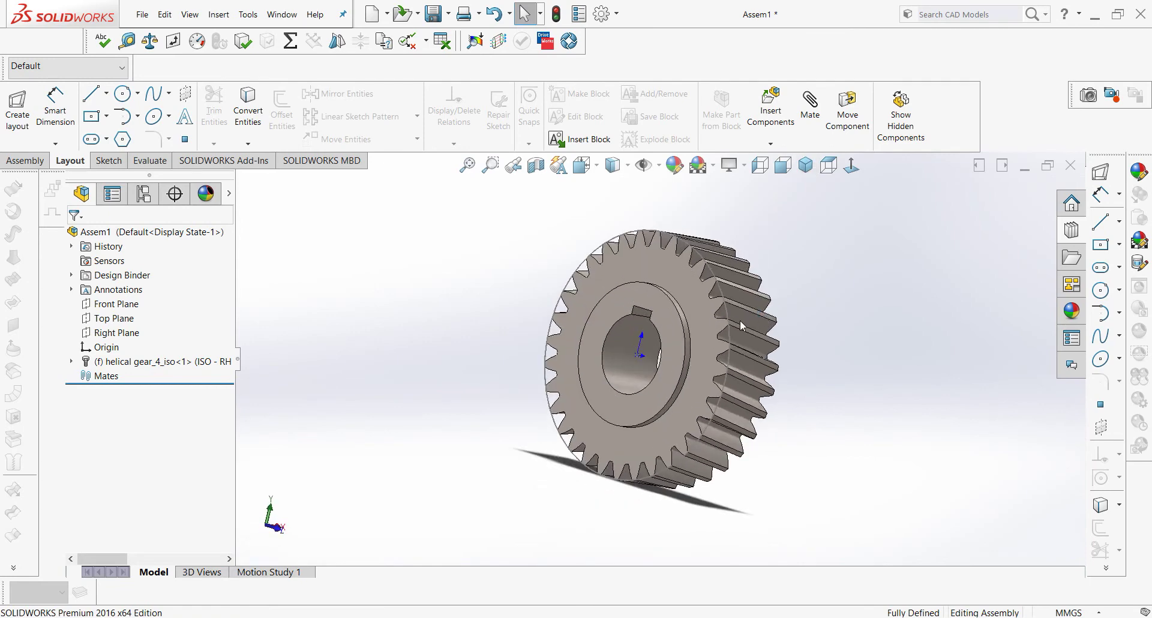
scroll(687, 350, down, 4)
Save As Part (*.prt;*.sldprt) named 'Type B Helical Gear' on updates (E:)
click(142, 15)
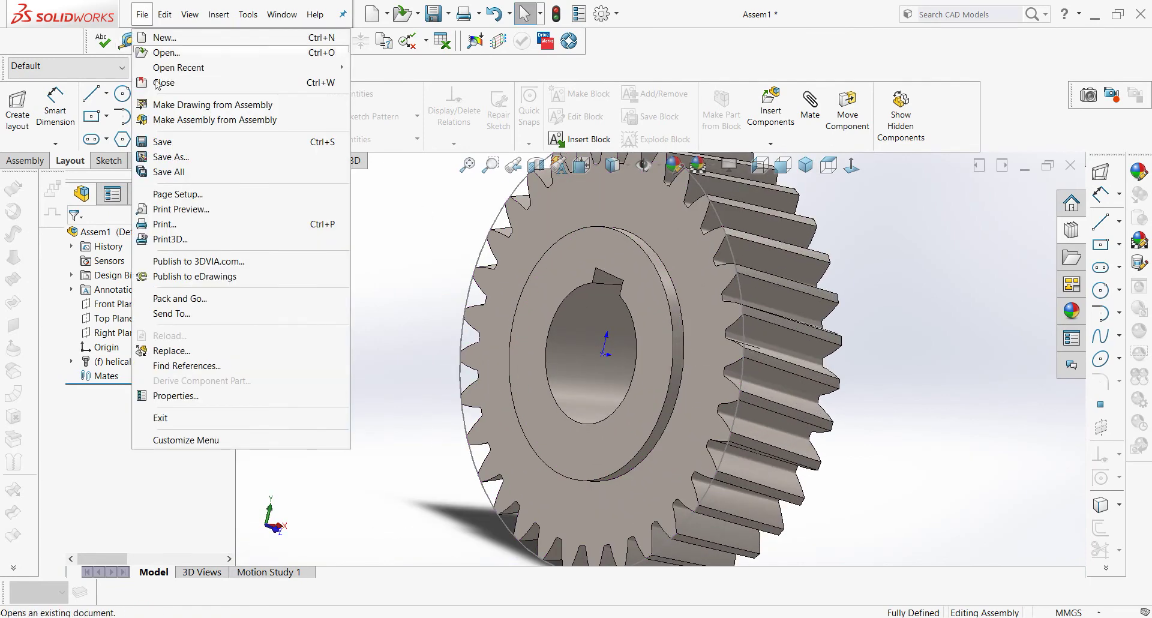
click(158, 141)
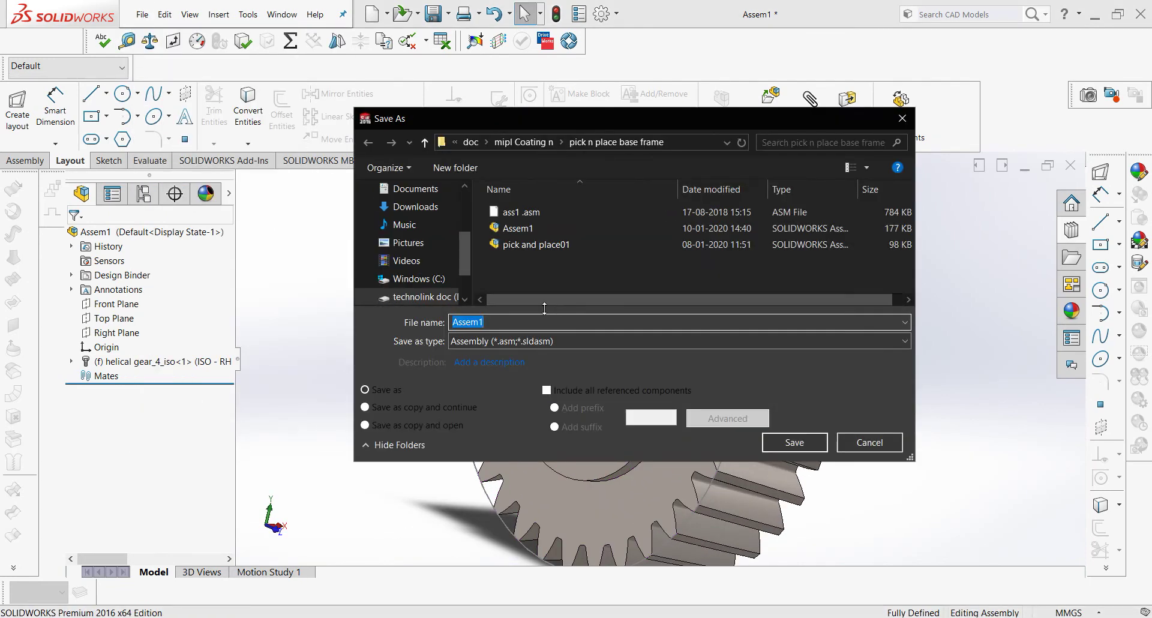
drag(467, 257, 468, 276)
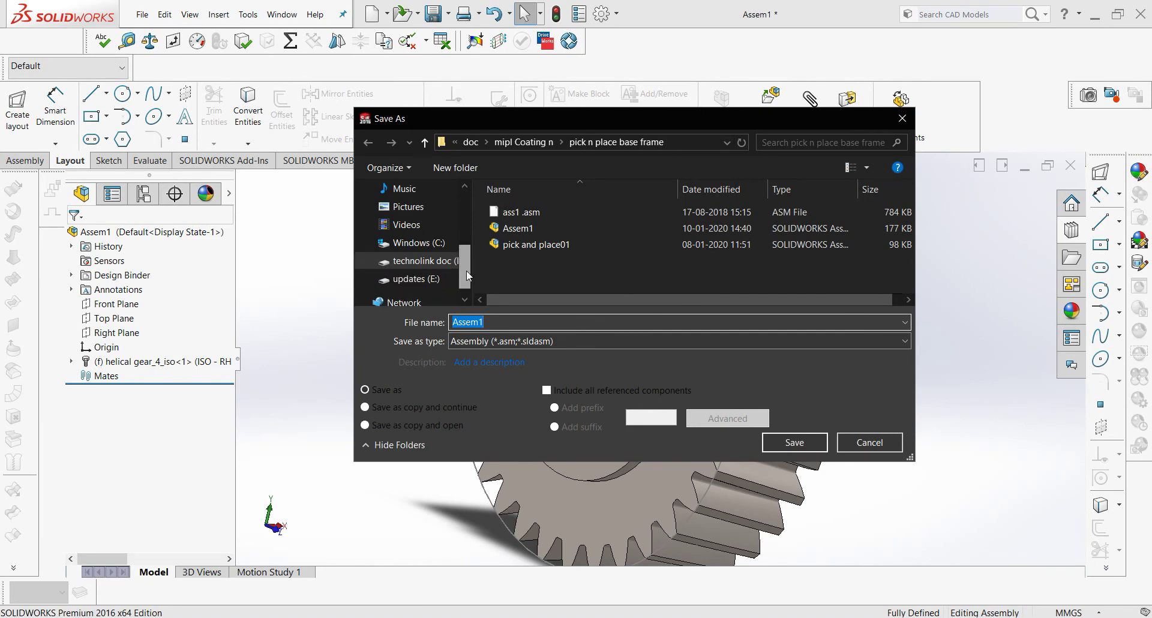
click(416, 278)
click(601, 334)
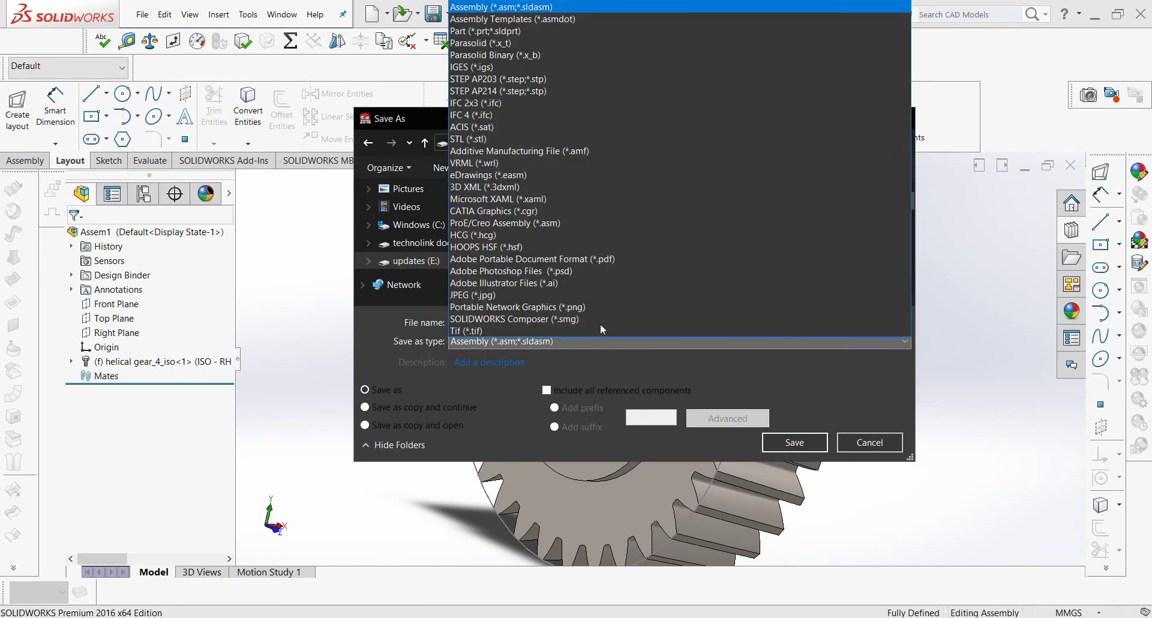
click(527, 30)
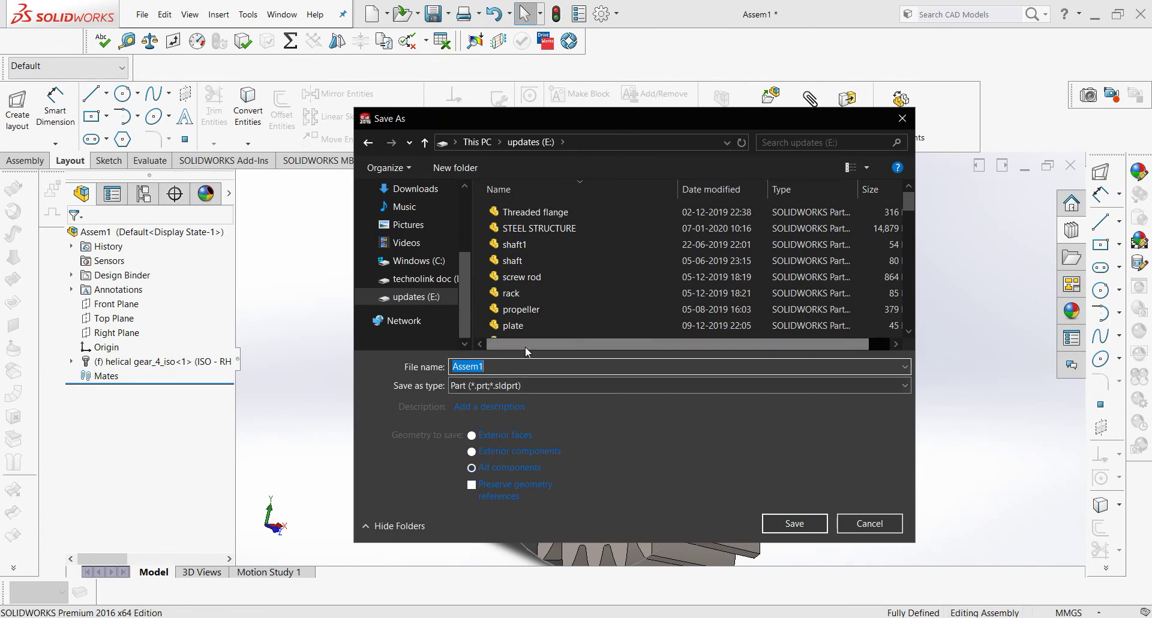
text(Type B Helical Gear)
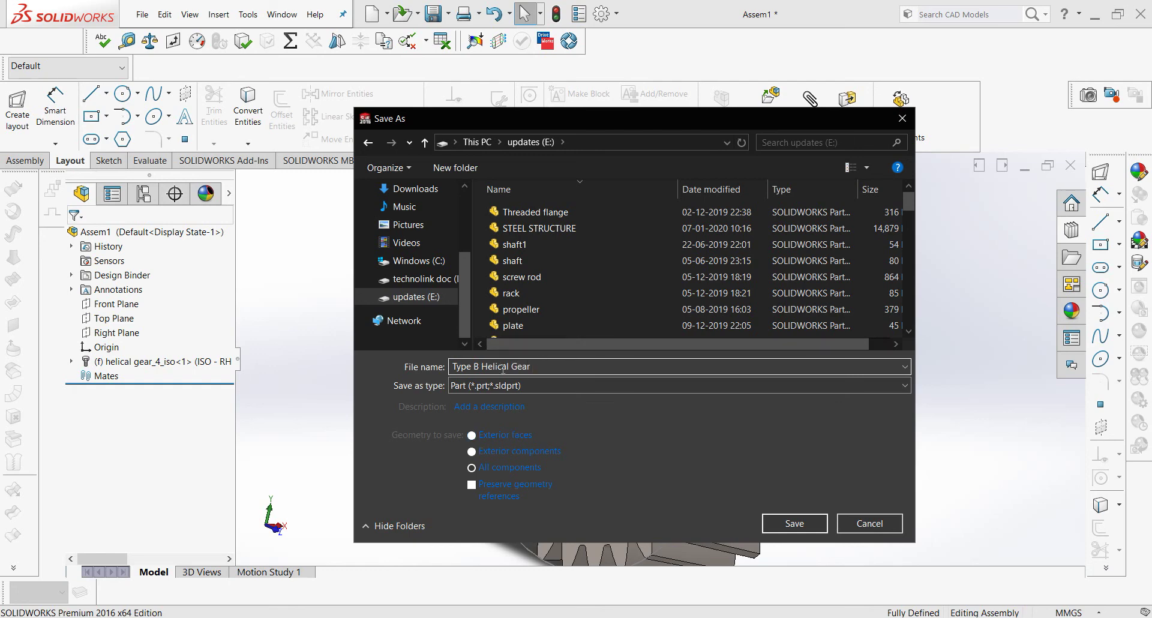
click(778, 531)
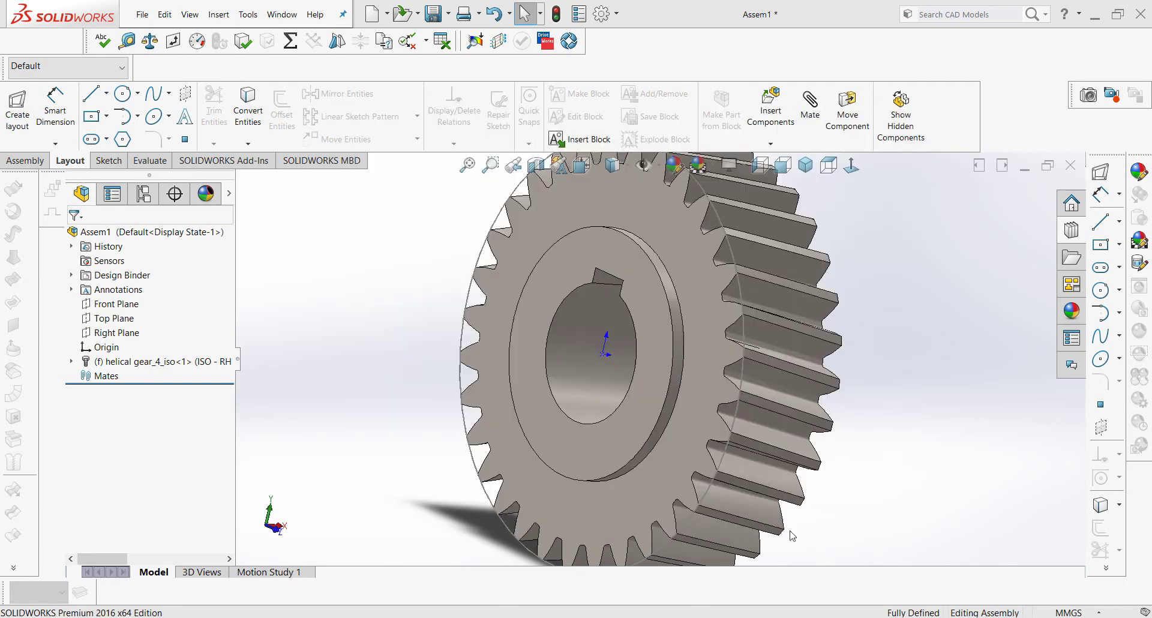